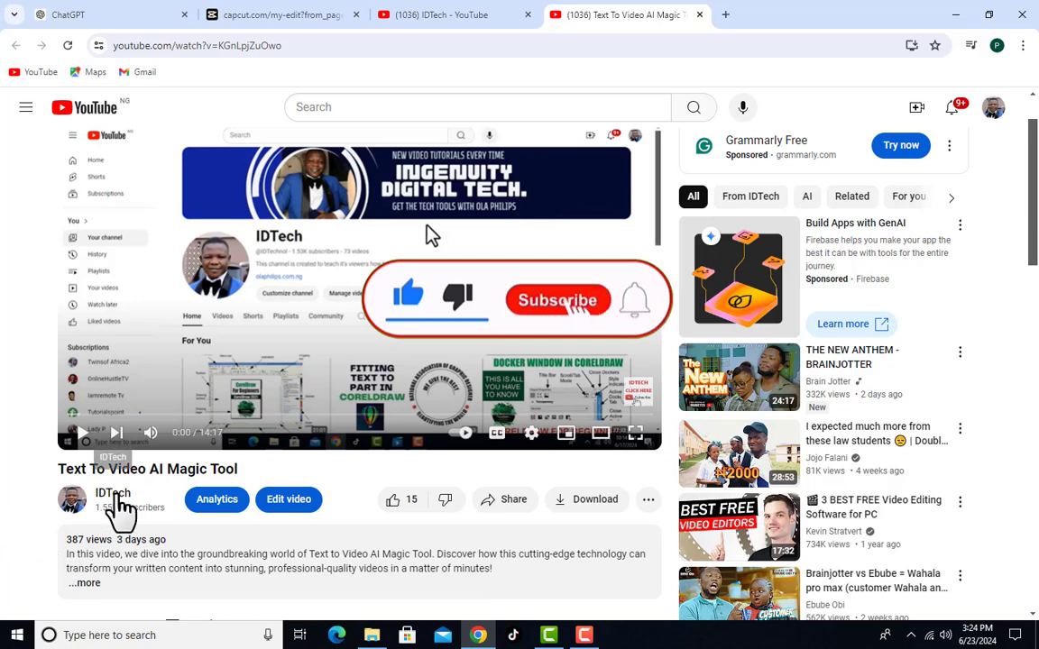
# Look through the IDTech channel's videos and created playlists and check the Text To Video AI Magic Tool video page.
pyautogui.click(492, 14)
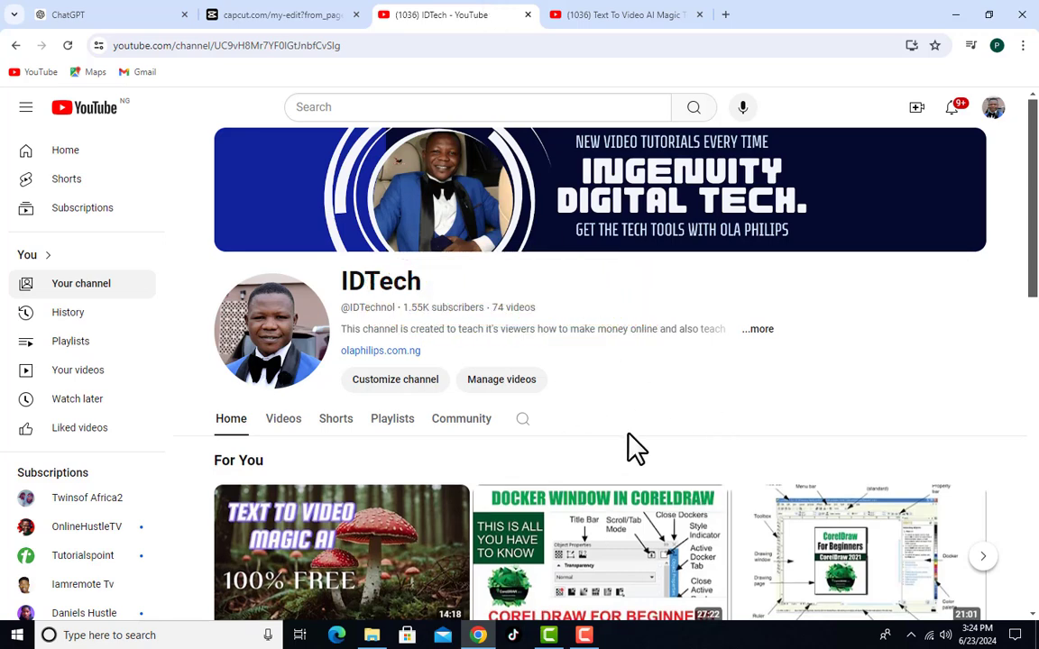
pyautogui.scroll(-3, 636, 445)
pyautogui.scroll(3, 572, 469)
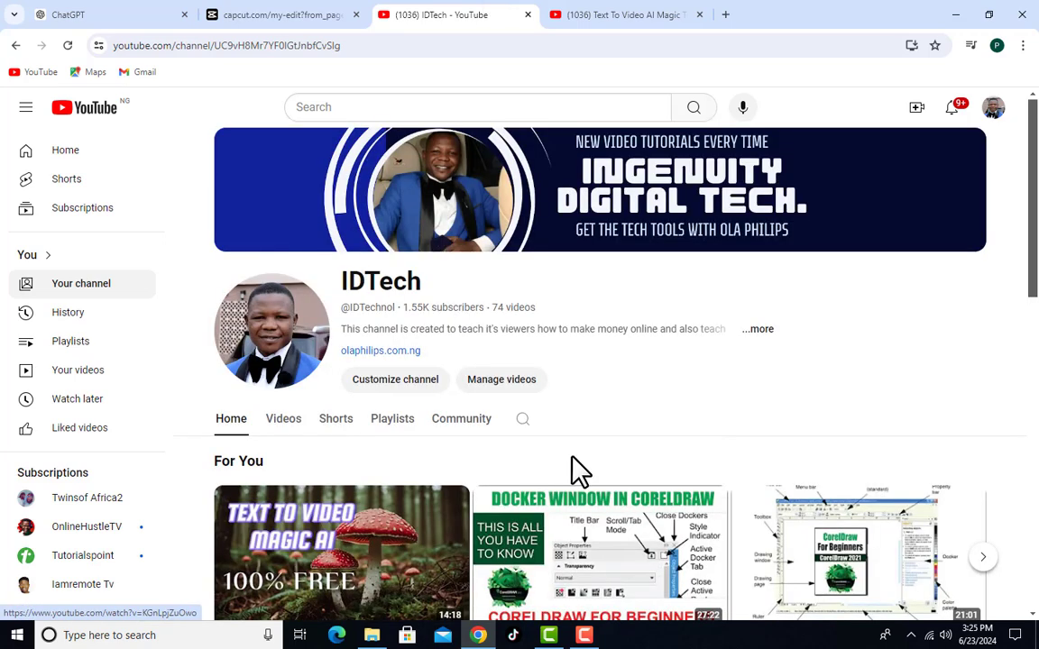
pyautogui.click(288, 424)
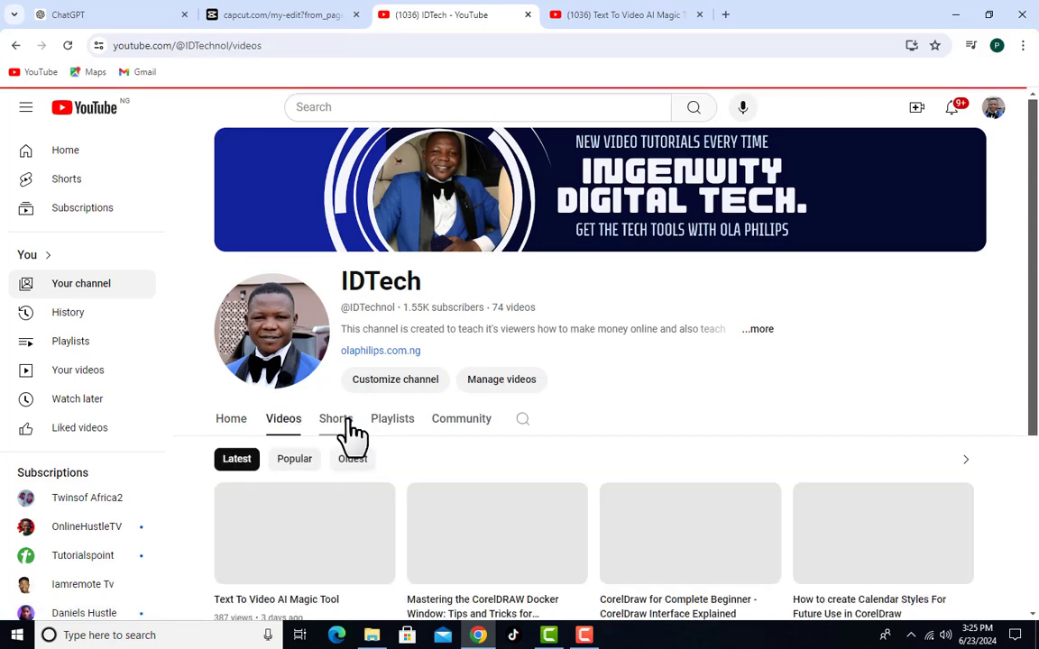
pyautogui.click(395, 419)
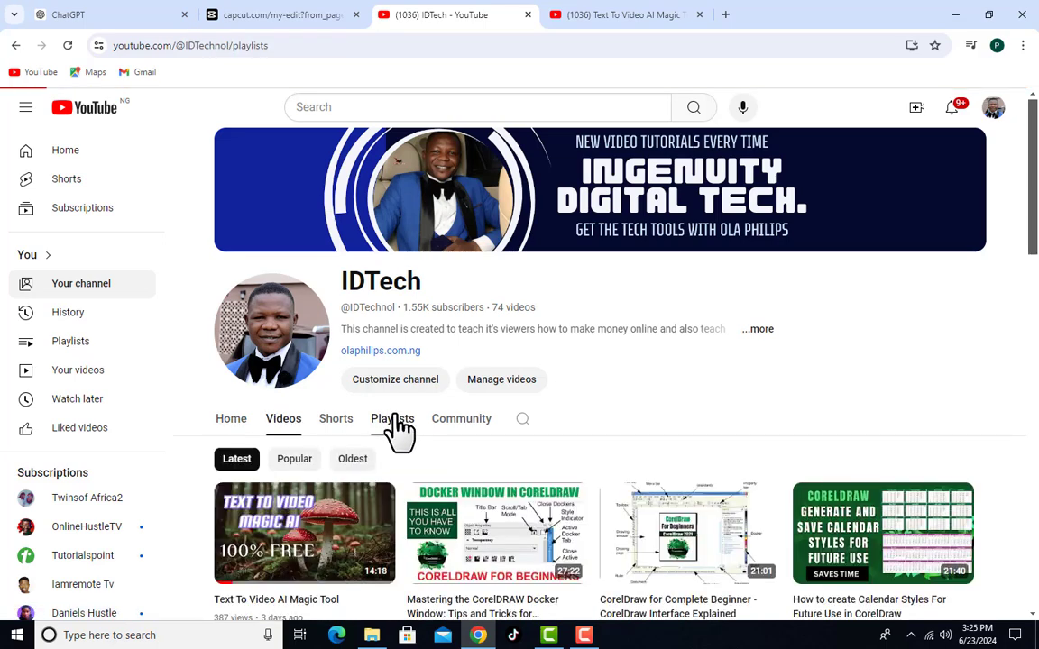
pyautogui.scroll(-2, 626, 487)
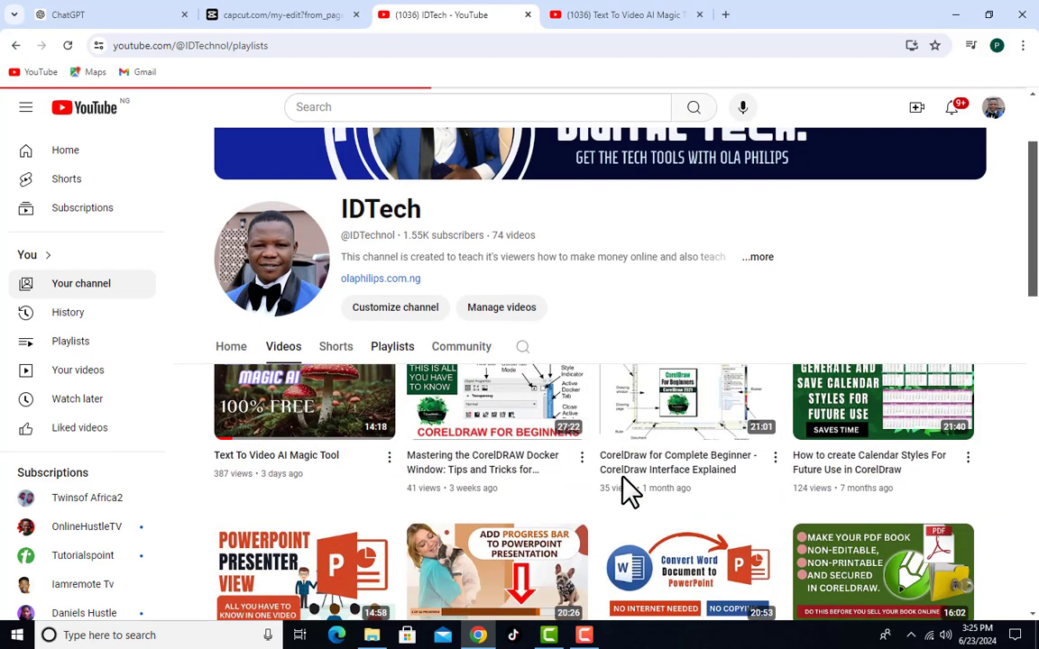
pyautogui.scroll(-2, 595, 519)
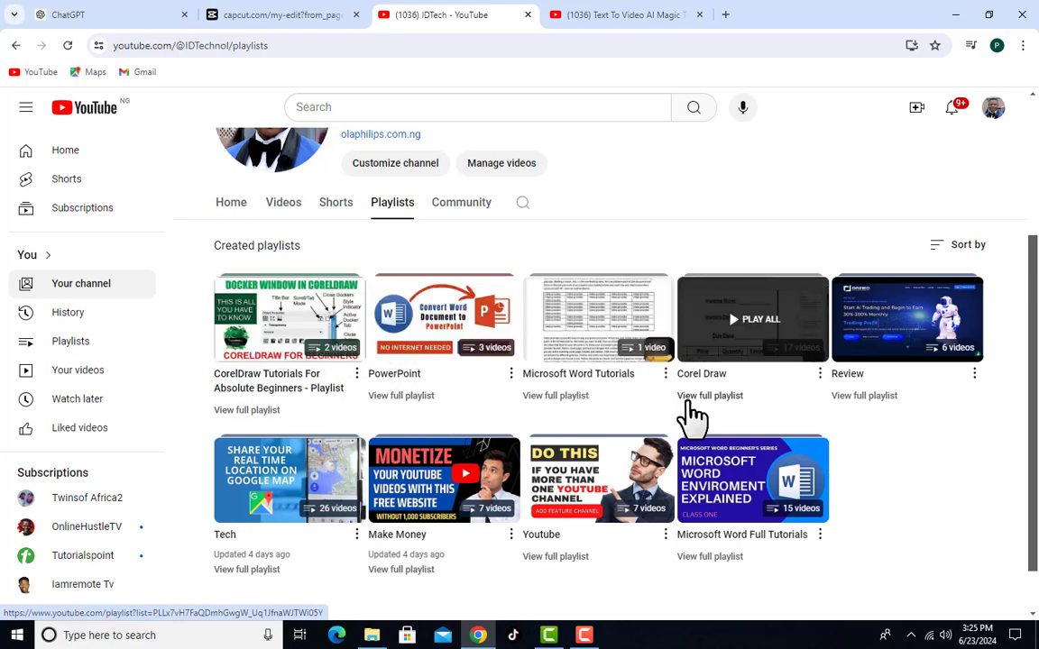
pyautogui.hotkey('ctrl', 'Tab')
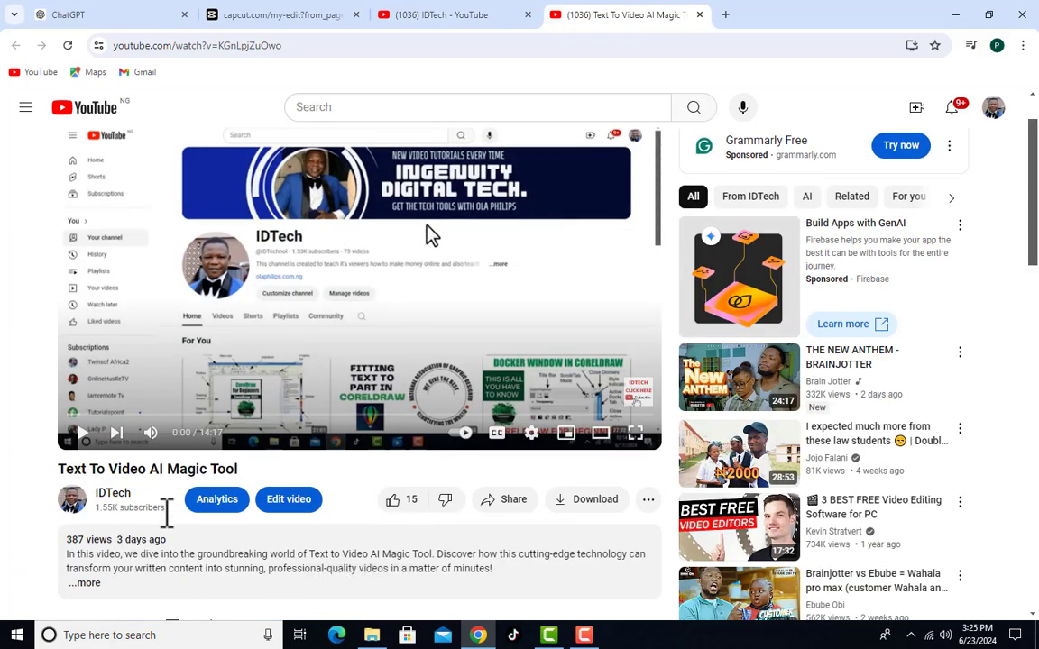
pyautogui.click(485, 12)
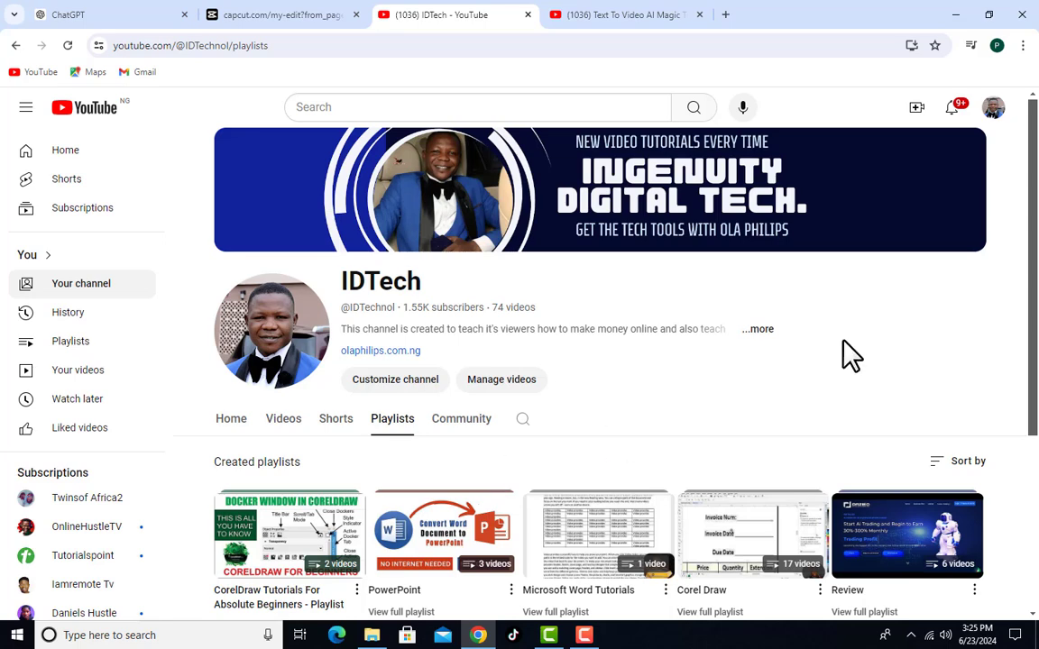
# Minimize the browser, play the opening of the "God works in mysterious ways" video from the start, and close the player.
pyautogui.click(955, 15)
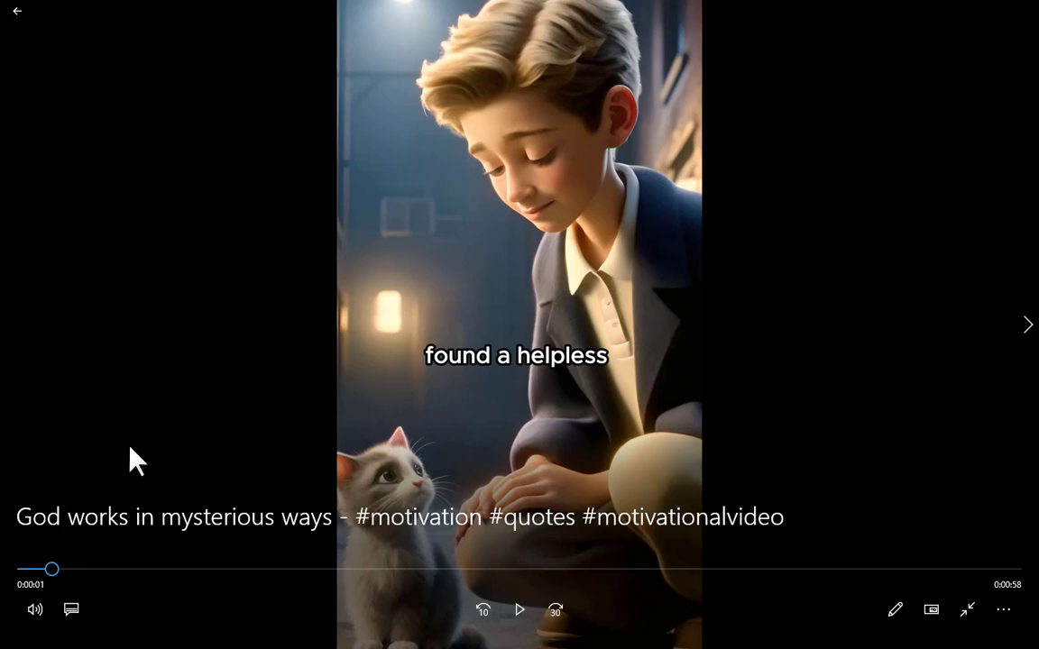
pyautogui.moveTo(54, 571); pyautogui.dragTo(20, 570)
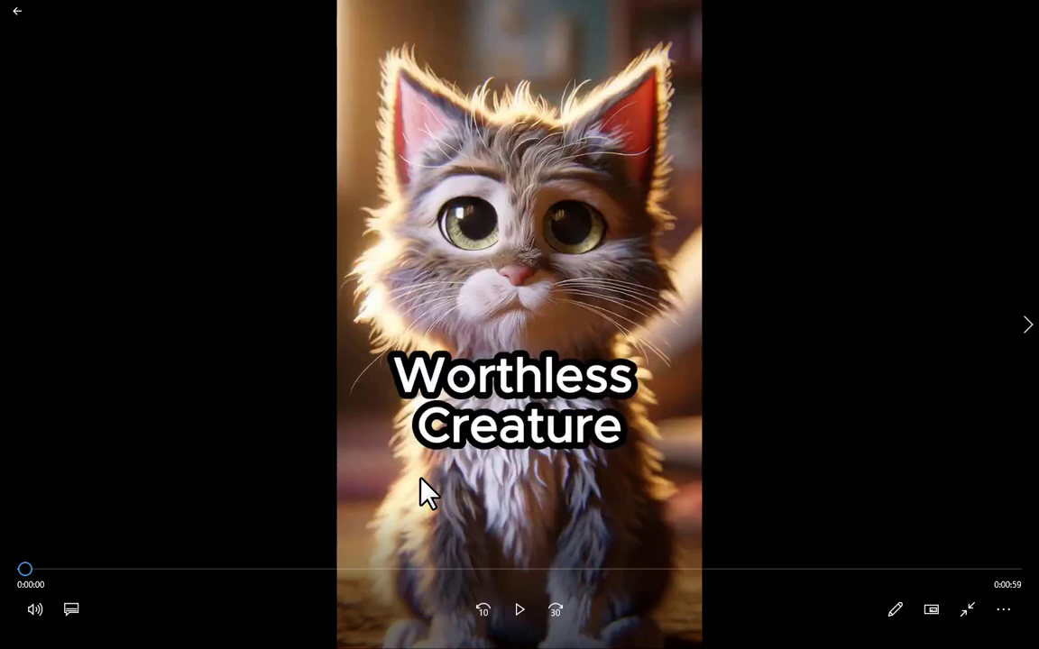
pyautogui.press('space')
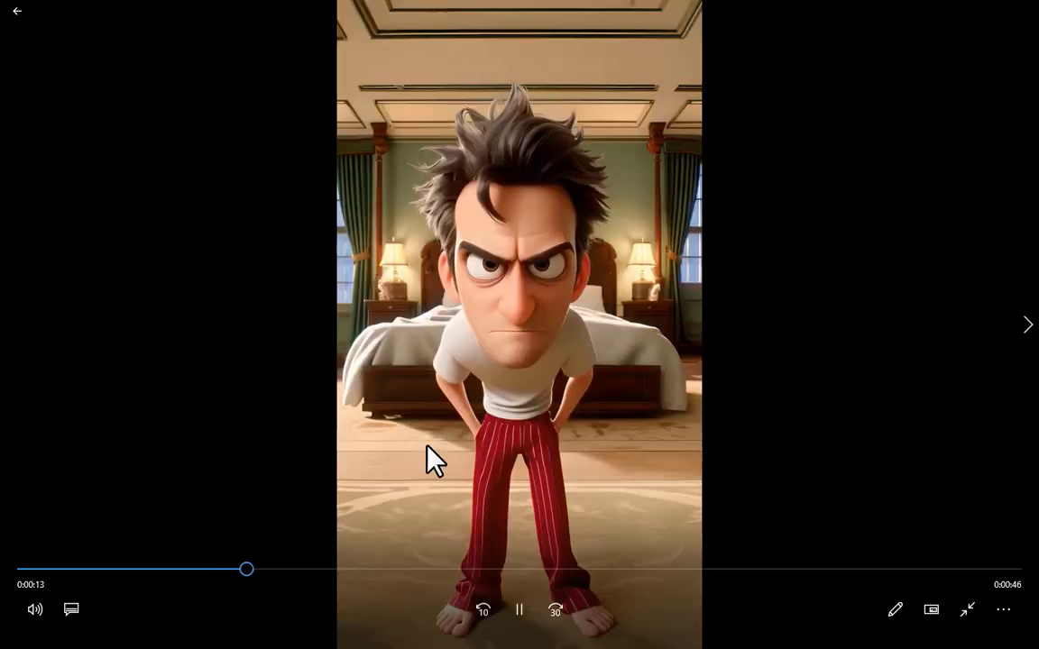
pyautogui.click(427, 445)
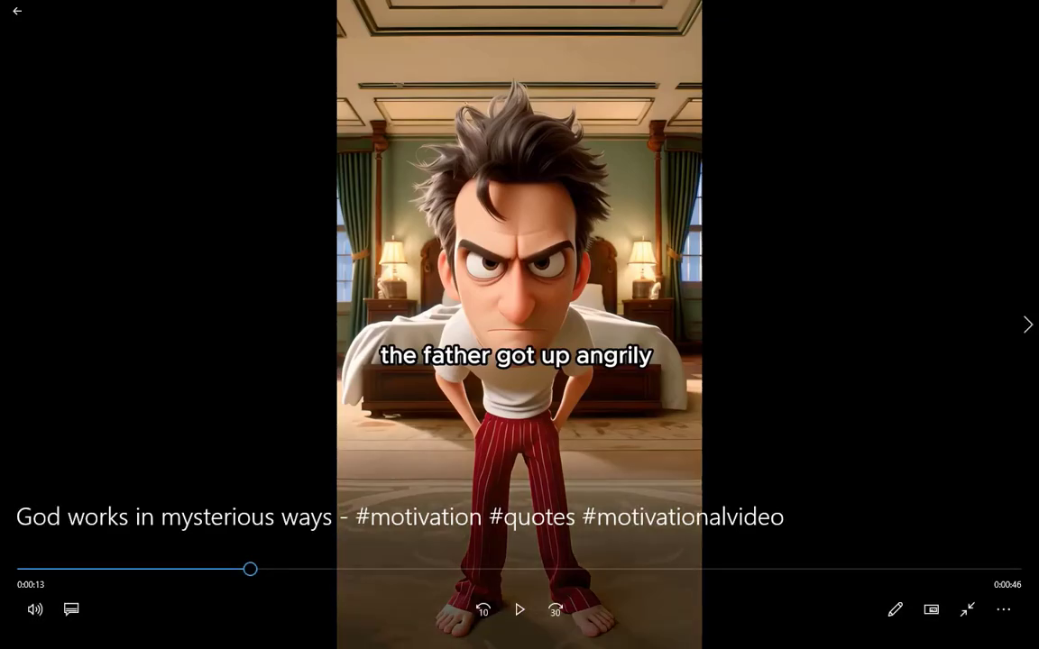
pyautogui.click(1029, 14)
# Play the opening of "The Poor Dog rescued a rich man son TOK" from the YT VIDEO folder and close the player.
pyautogui.click(233, 139)
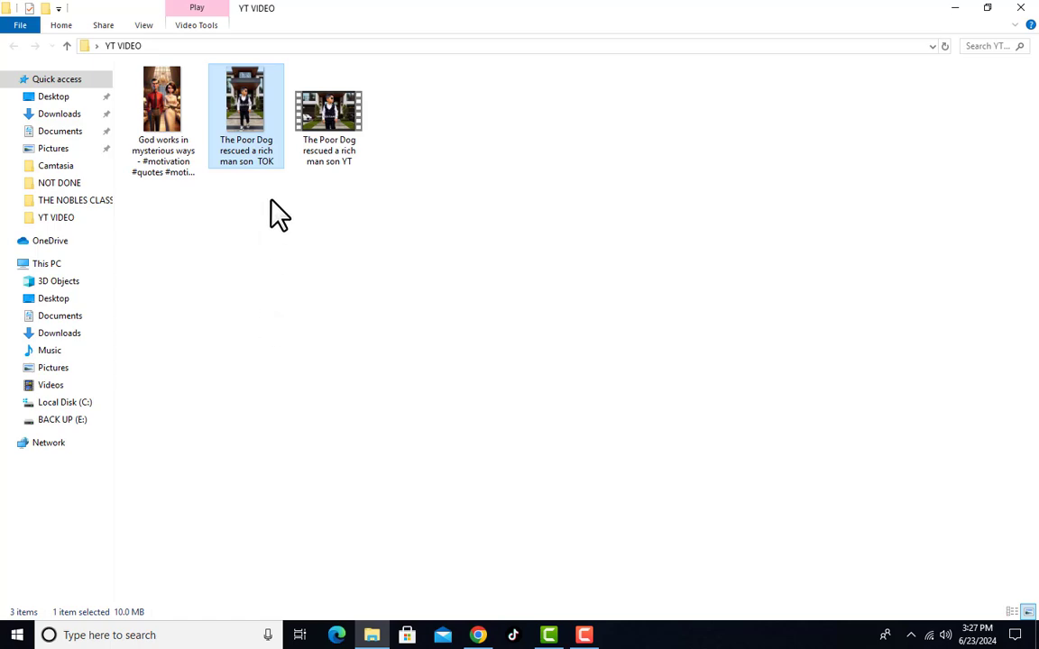
pyautogui.doubleClick(246, 95)
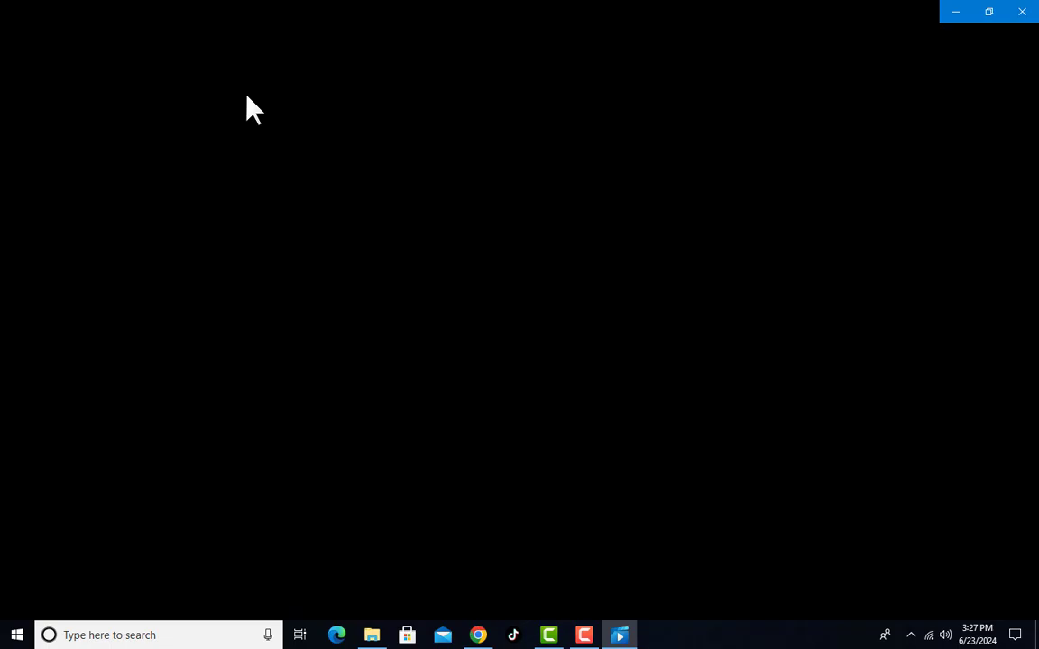
pyautogui.doubleClick(253, 109)
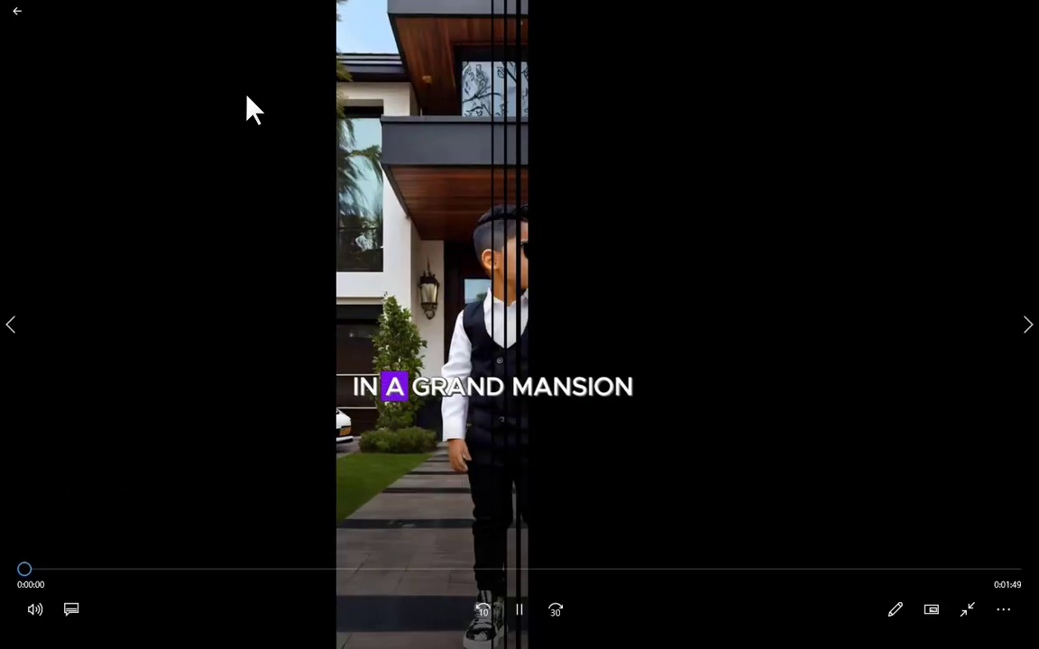
pyautogui.moveTo(614, 302)
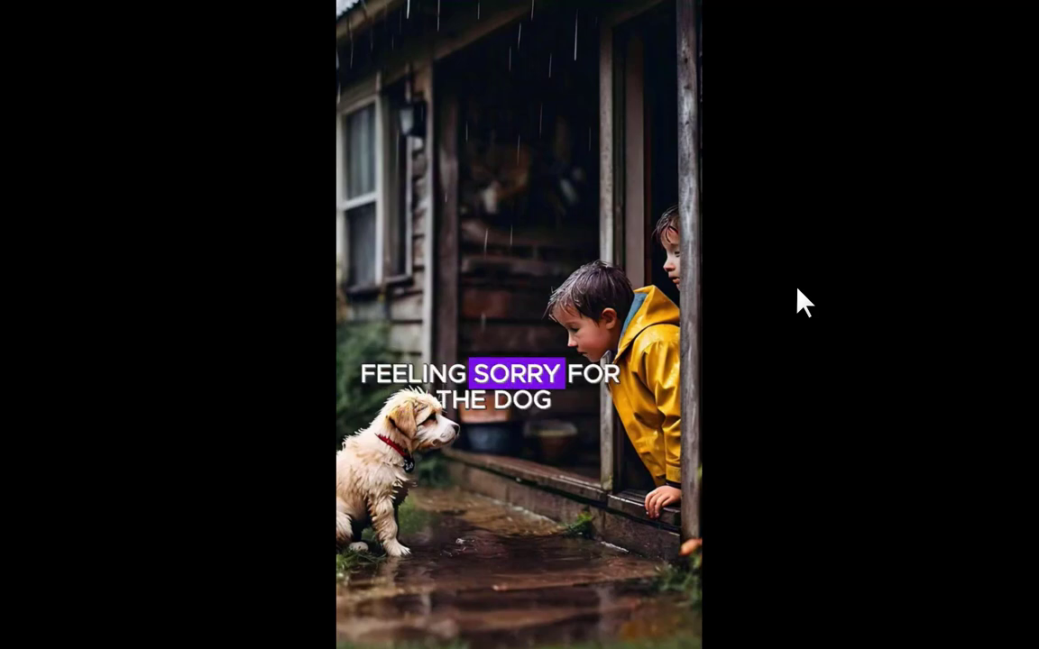
pyautogui.moveTo(795, 223)
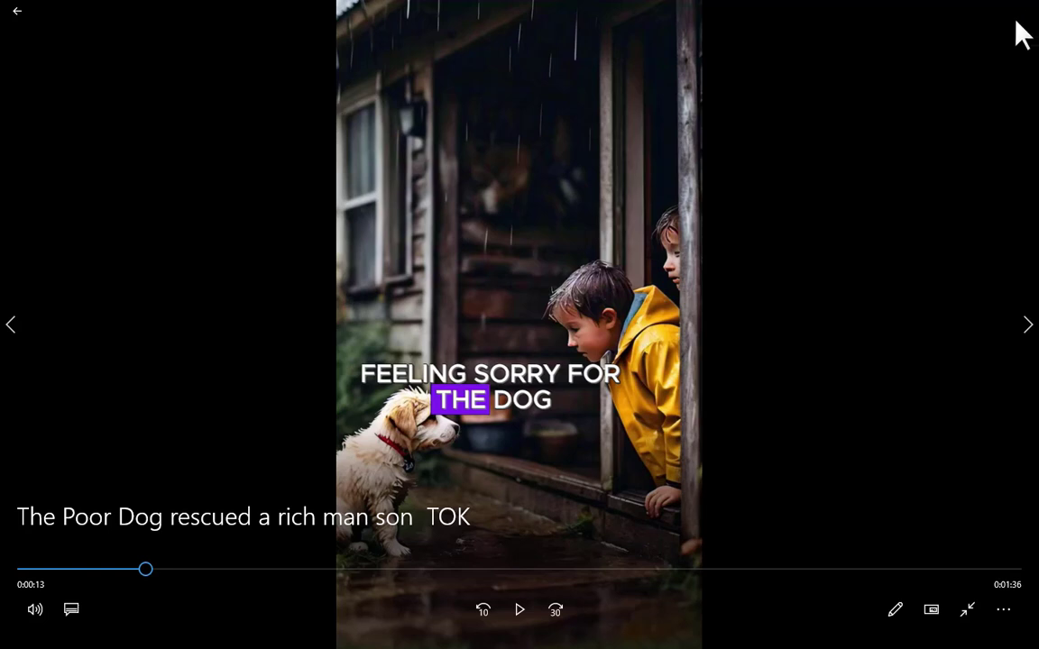
pyautogui.click(18, 13)
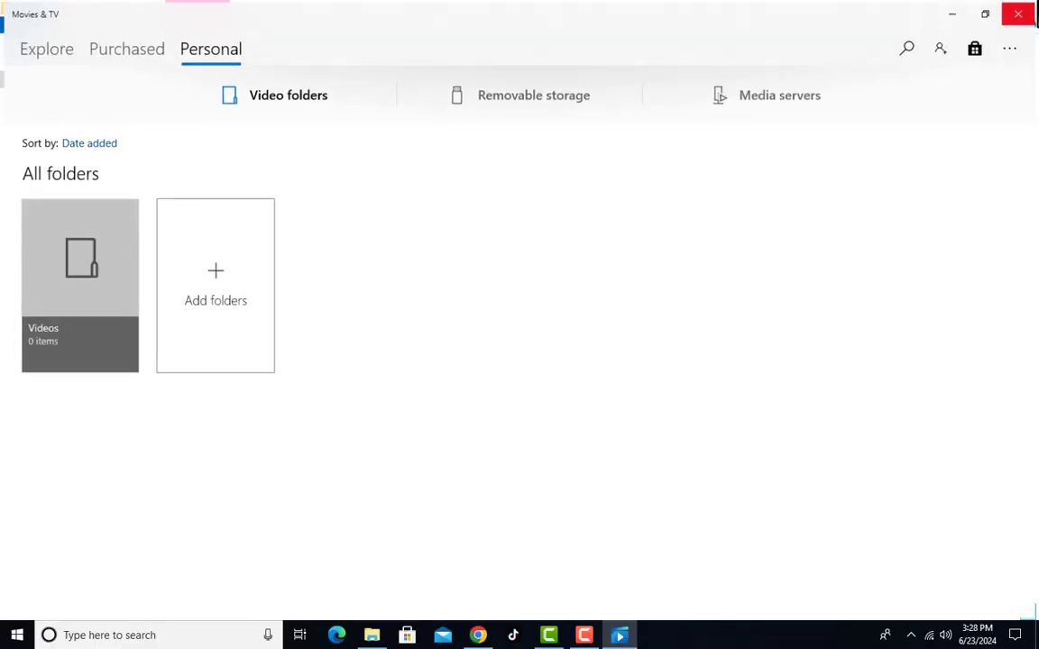
pyautogui.click(1022, 11)
# Play "The Poor Dog rescued a rich man son YT" from the start, pause it, and close the player.
pyautogui.click(344, 127)
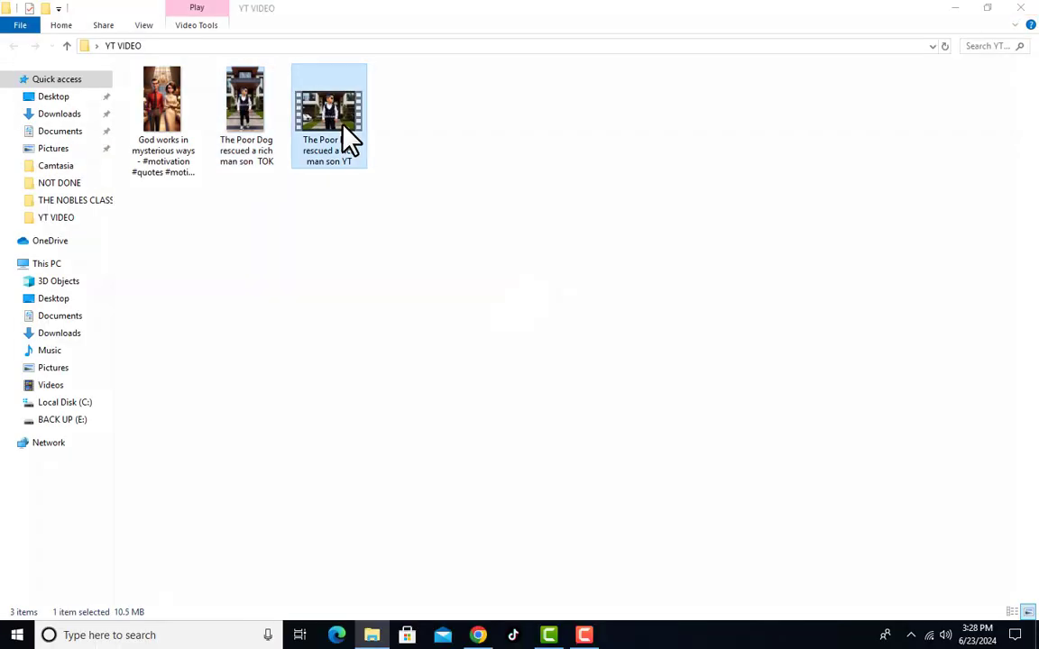
pyautogui.doubleClick(344, 139)
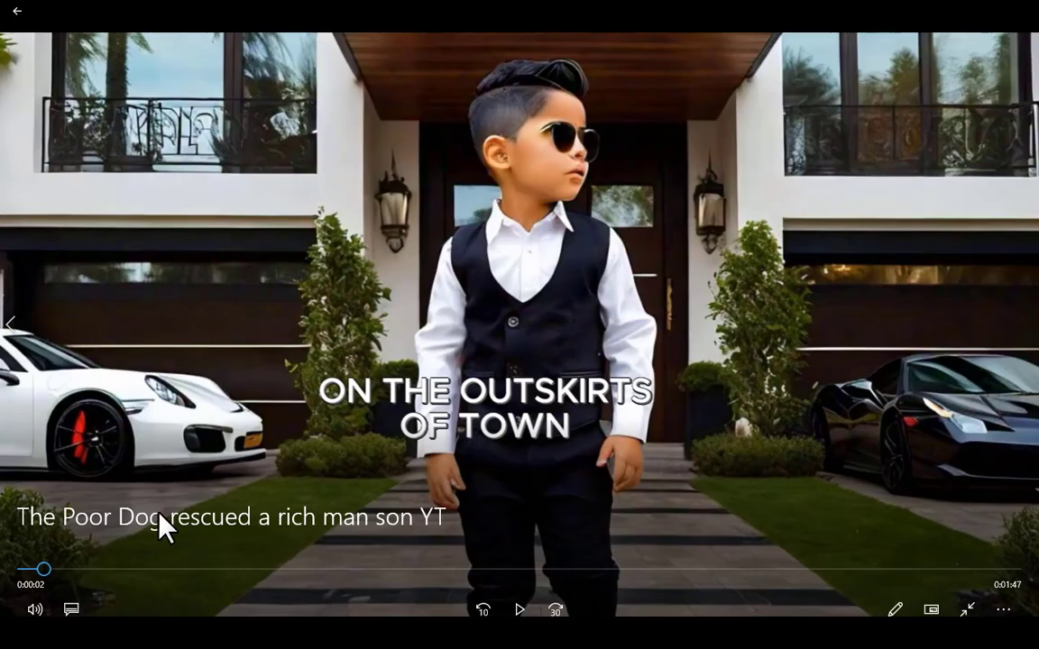
pyautogui.moveTo(41, 575); pyautogui.dragTo(3, 577)
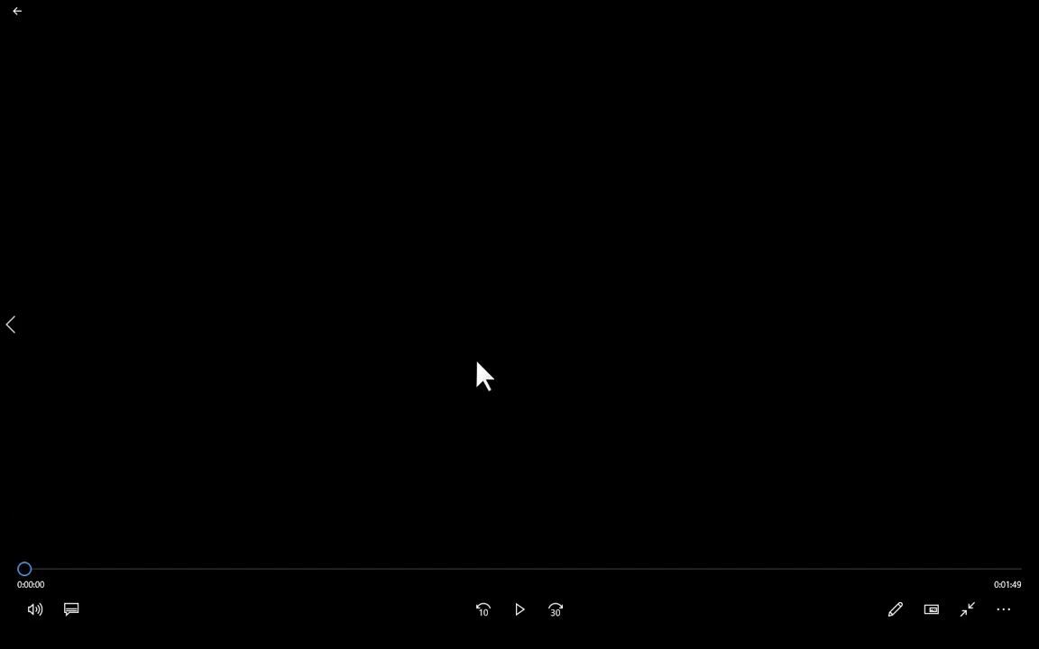
pyautogui.press('space')
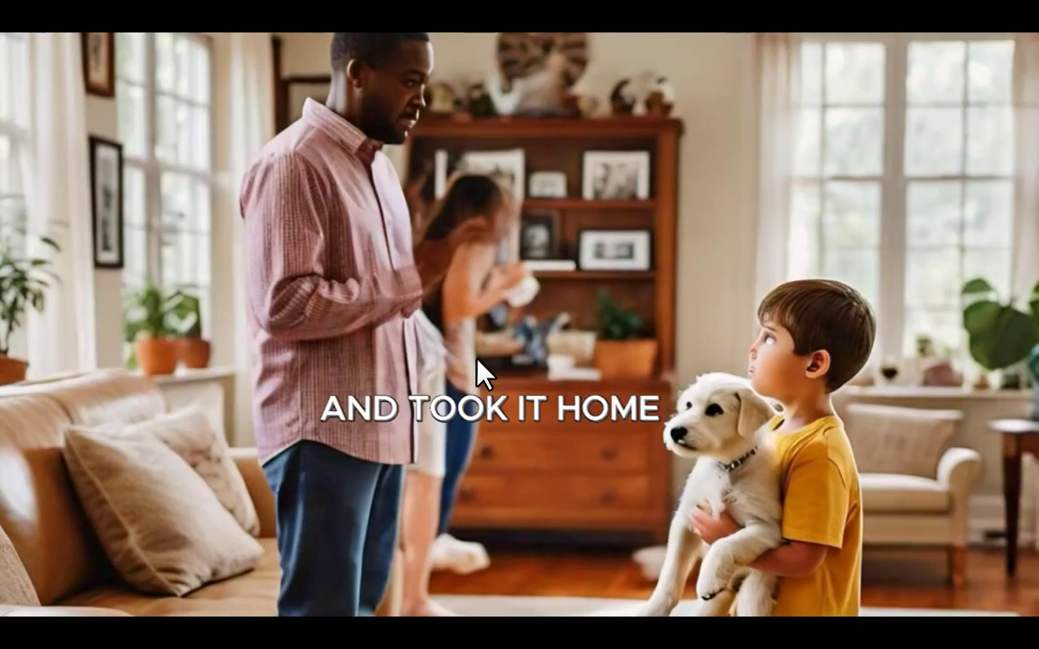
pyautogui.click(498, 394)
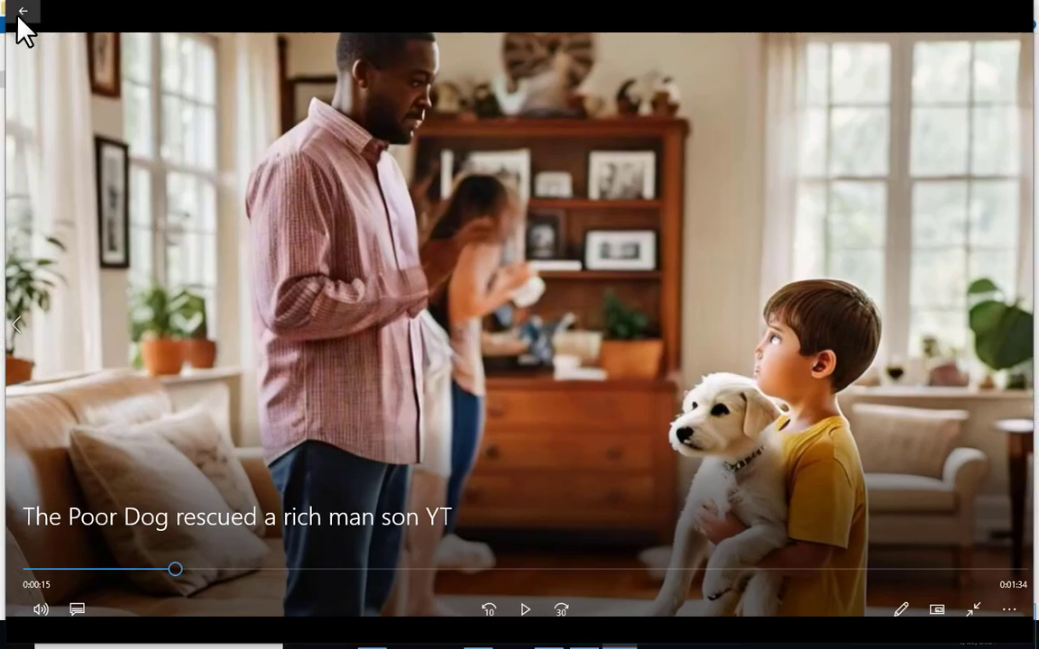
pyautogui.click(16, 12)
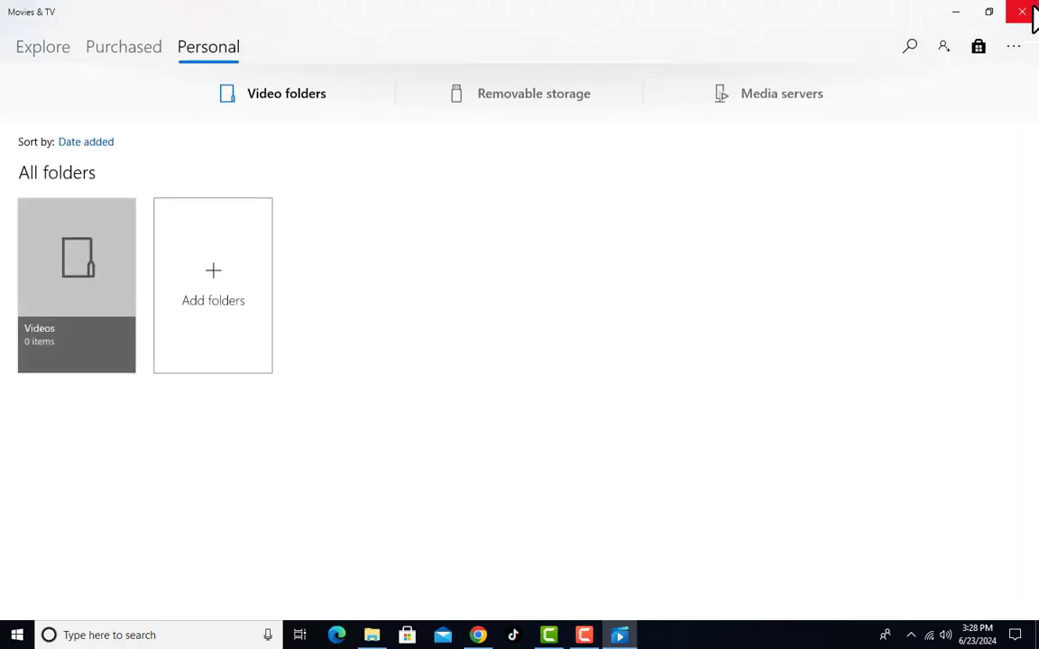
pyautogui.click(1031, 14)
# Reopen the YT VIDEO folder from the desktop and enlarge its file thumbnails.
pyautogui.click(732, 278)
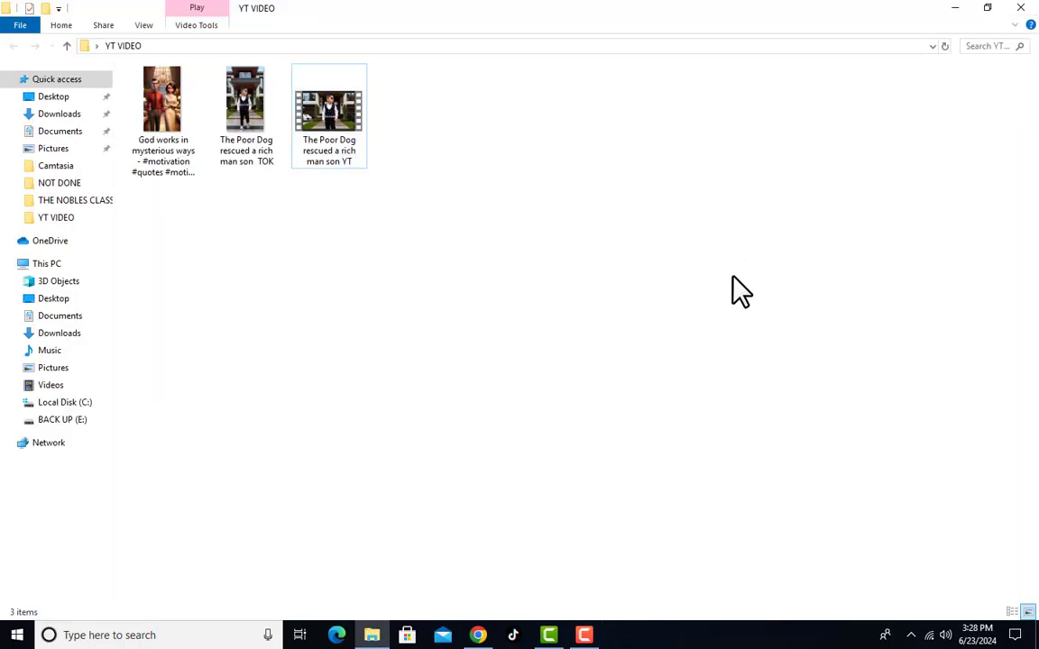
pyautogui.click(1021, 7)
pyautogui.click(478, 635)
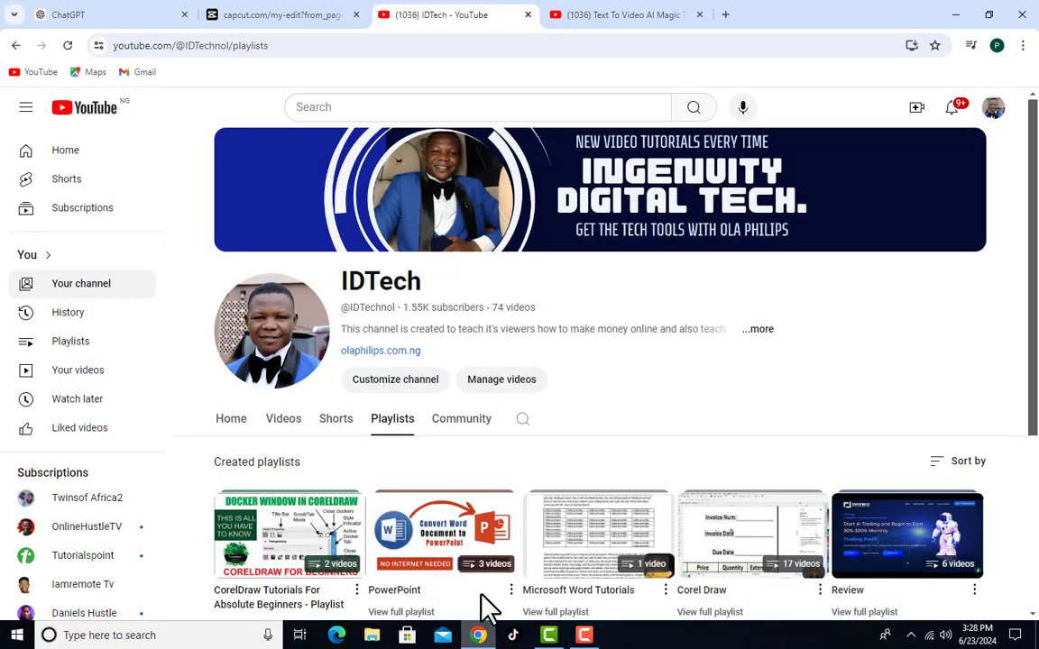
pyautogui.click(952, 22)
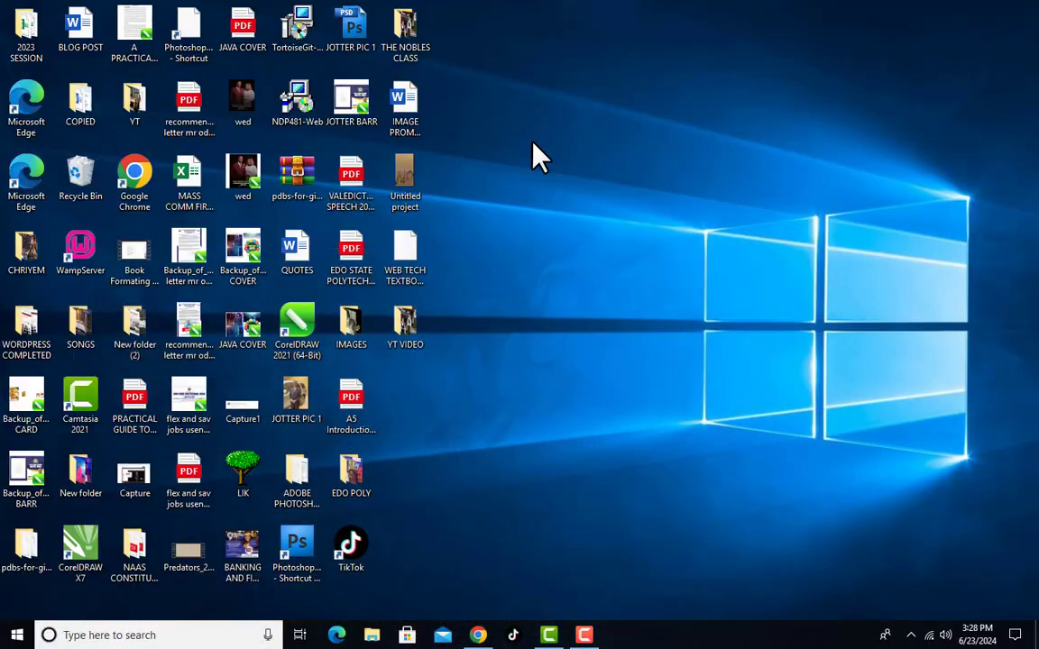
pyautogui.doubleClick(410, 341)
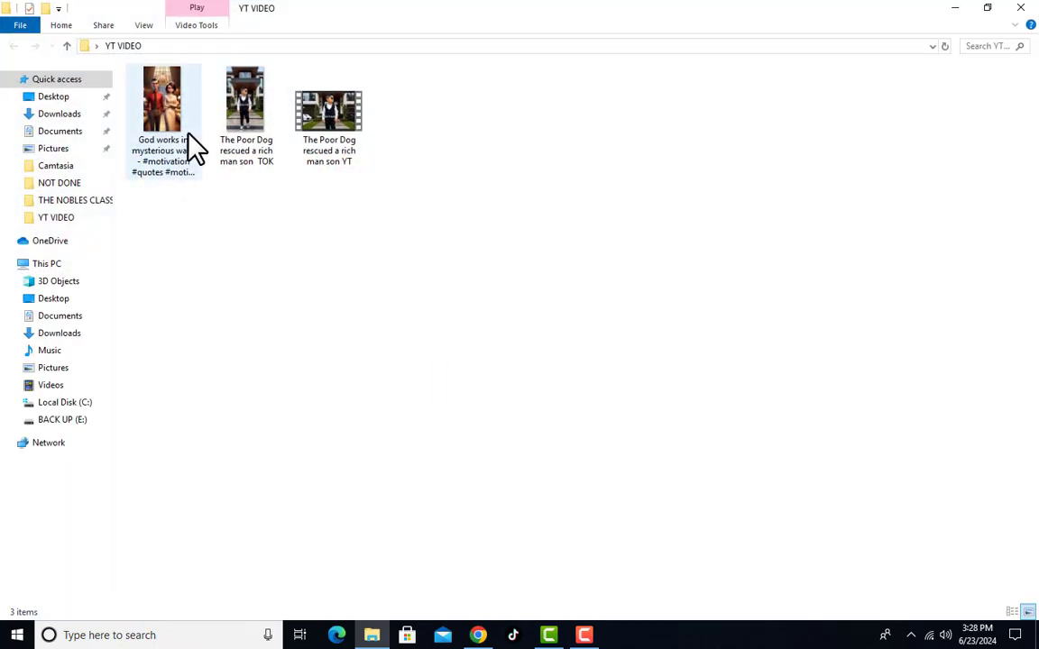
pyautogui.keyDown('ctrl'); pyautogui.scroll(3, 167, 154); pyautogui.keyUp('ctrl')
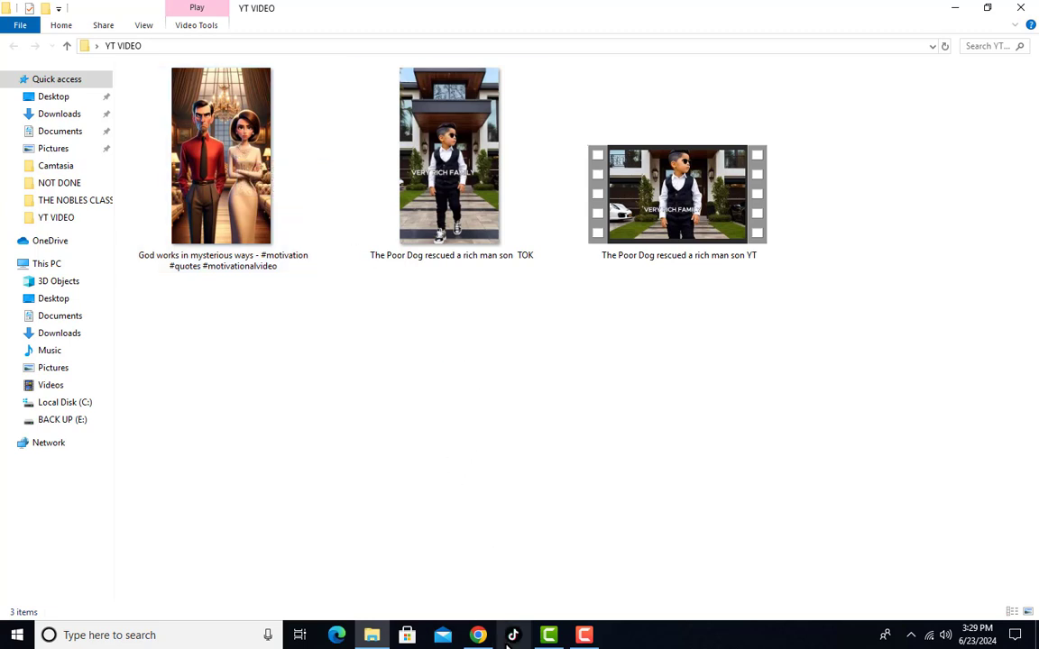
# Switch to CapCut in the Chrome browser and create a new blank video project.
pyautogui.click(479, 635)
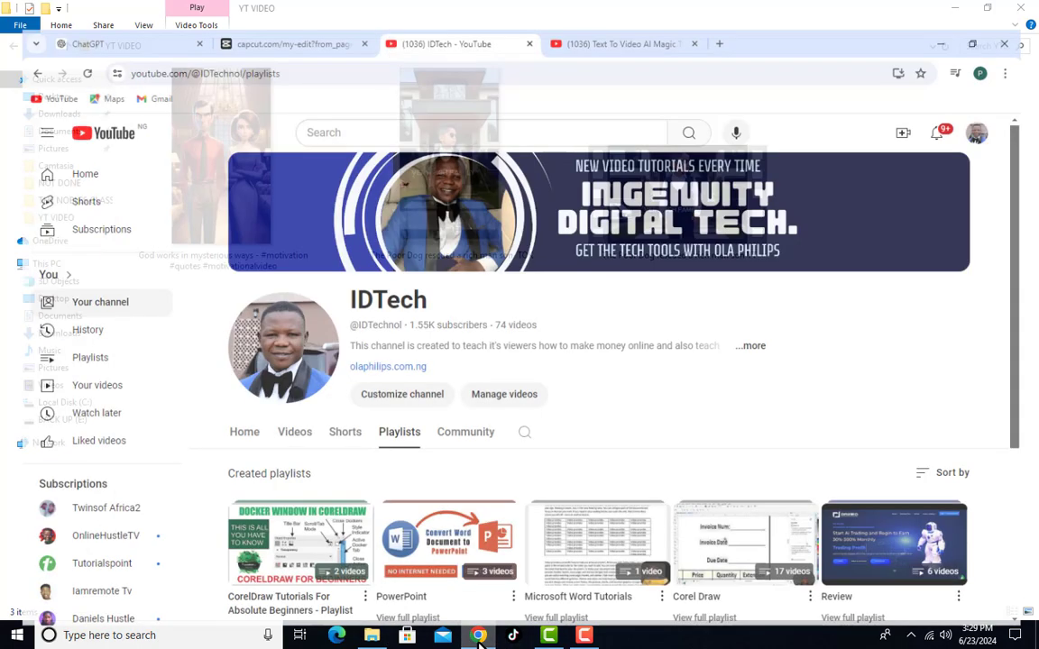
pyautogui.click(257, 15)
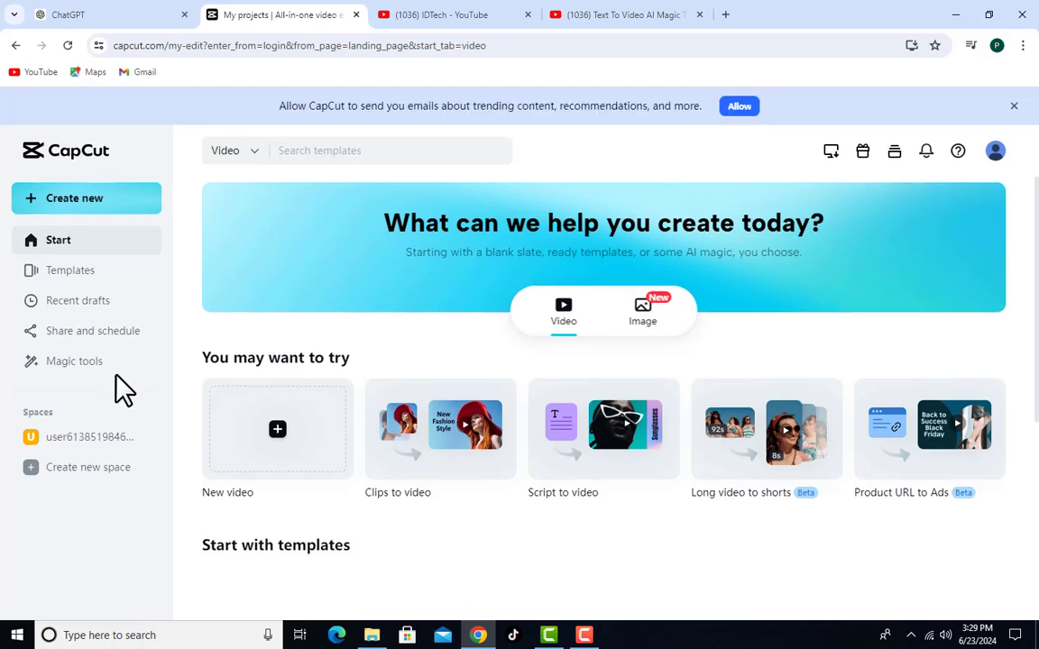
pyautogui.click(281, 439)
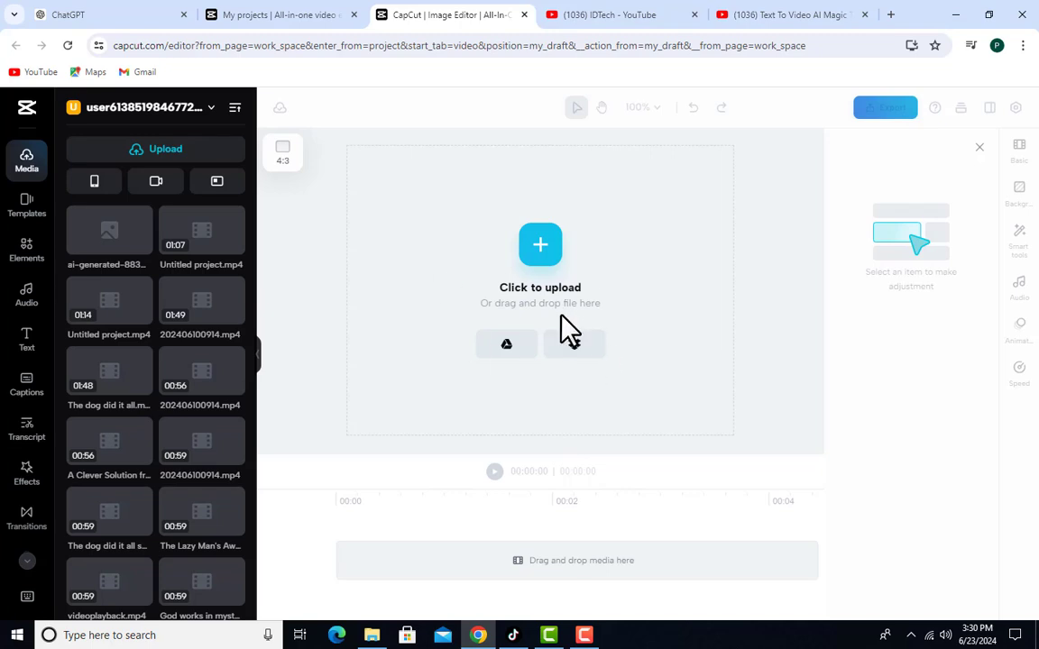
# Import the "God works in mysterious ways" video from the YT VIDEO folder into the CapCut project and place it on the timeline.
pyautogui.click(956, 16)
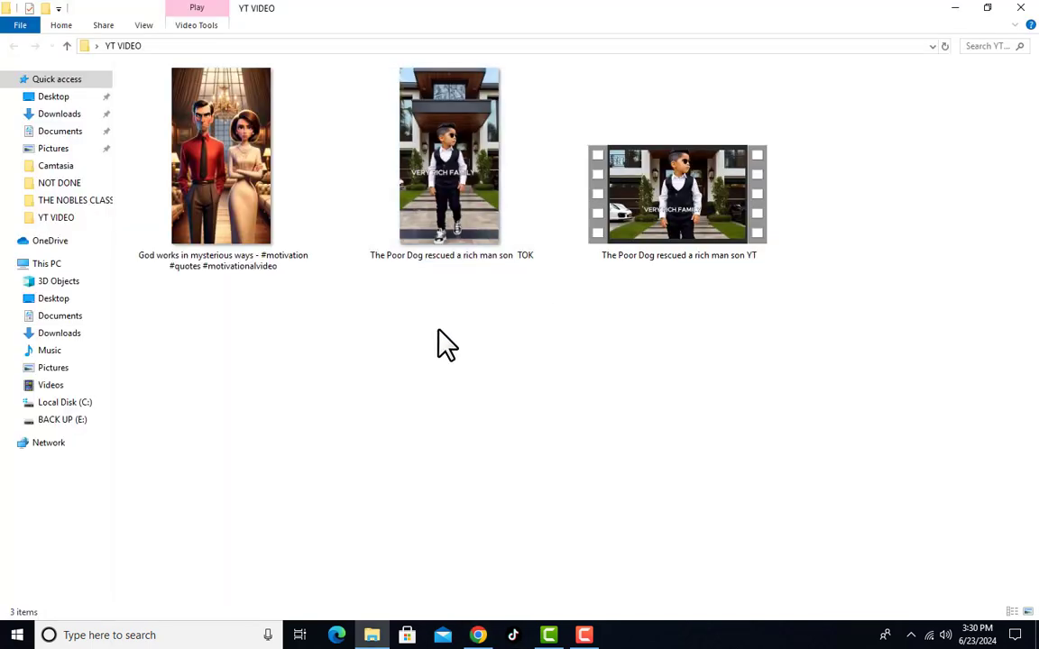
pyautogui.click(262, 211)
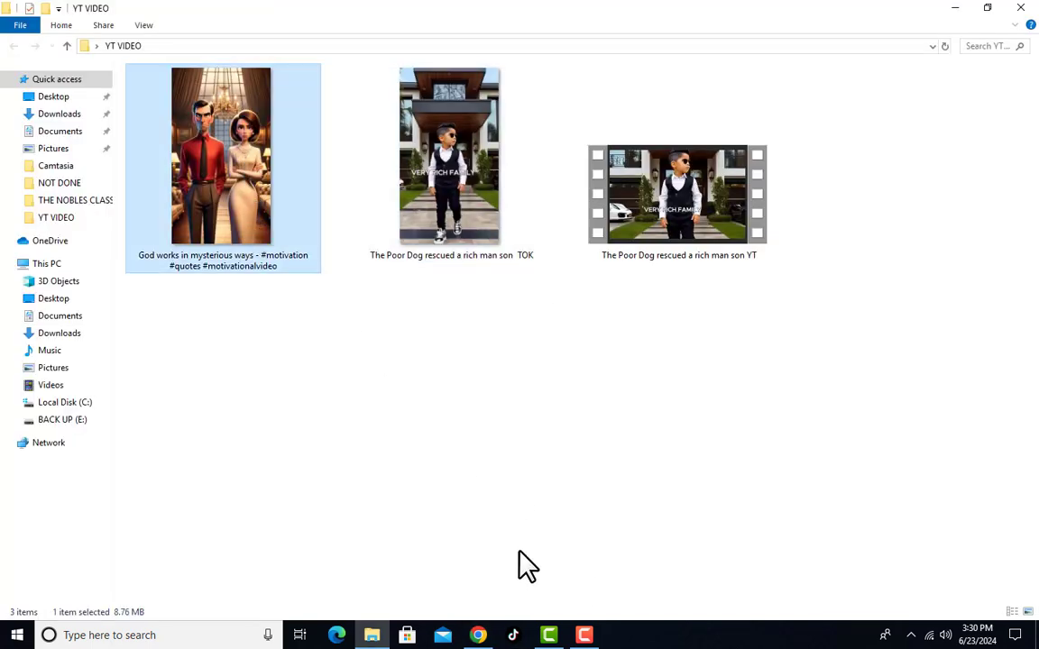
pyautogui.moveTo(528, 567); pyautogui.dragTo(526, 344)
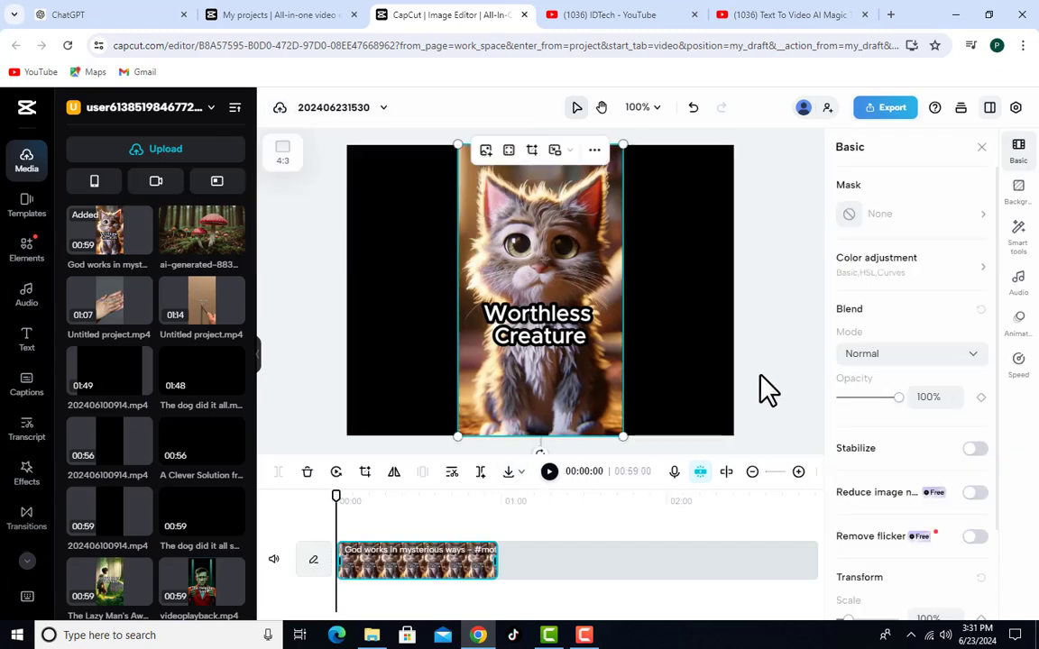
# Play the start of the imported clip briefly, and generate auto captions for it with the language English (US).
pyautogui.click(549, 472)
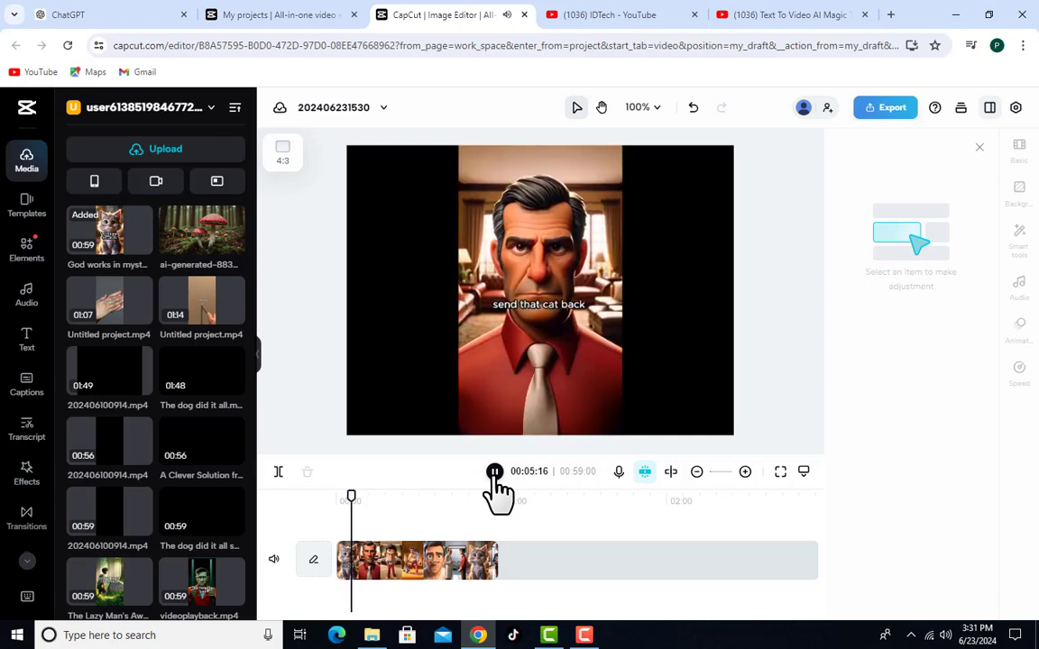
pyautogui.click(495, 473)
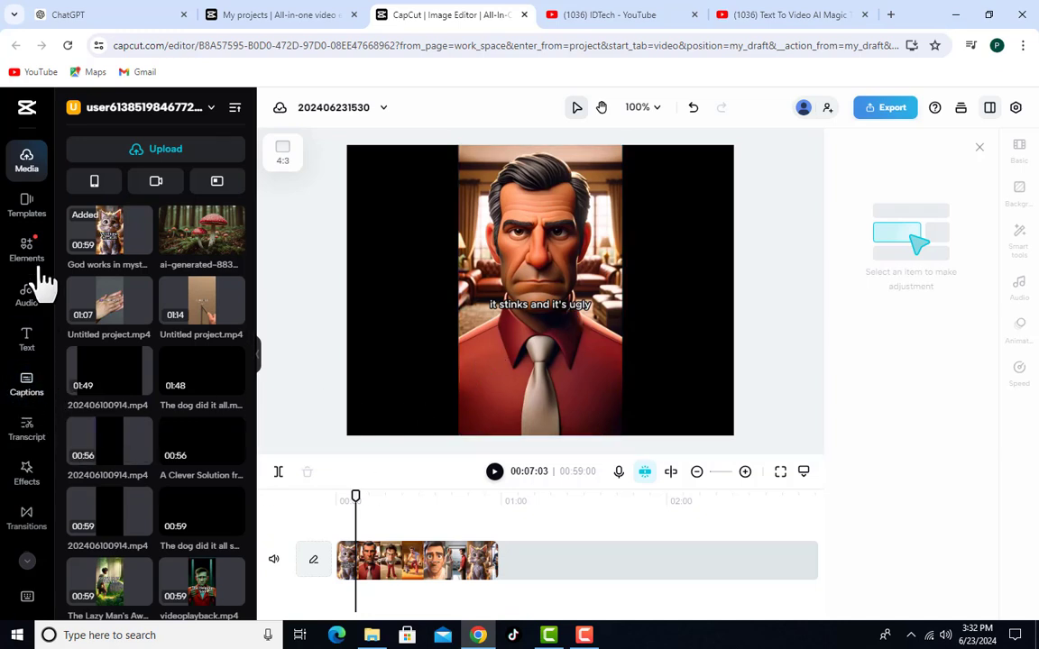
pyautogui.click(28, 384)
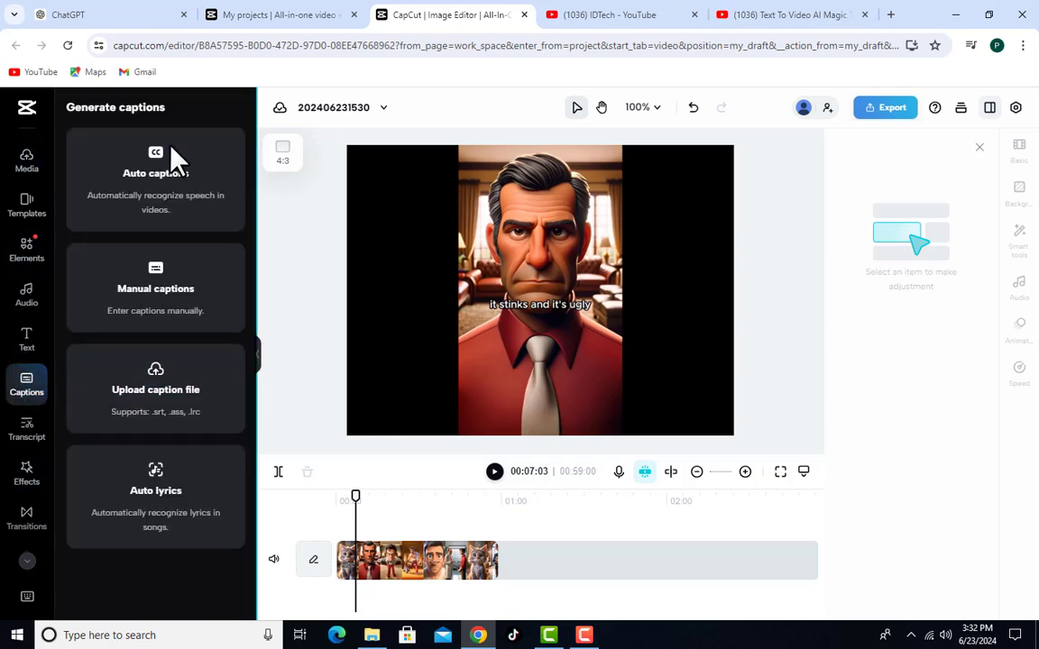
pyautogui.click(166, 194)
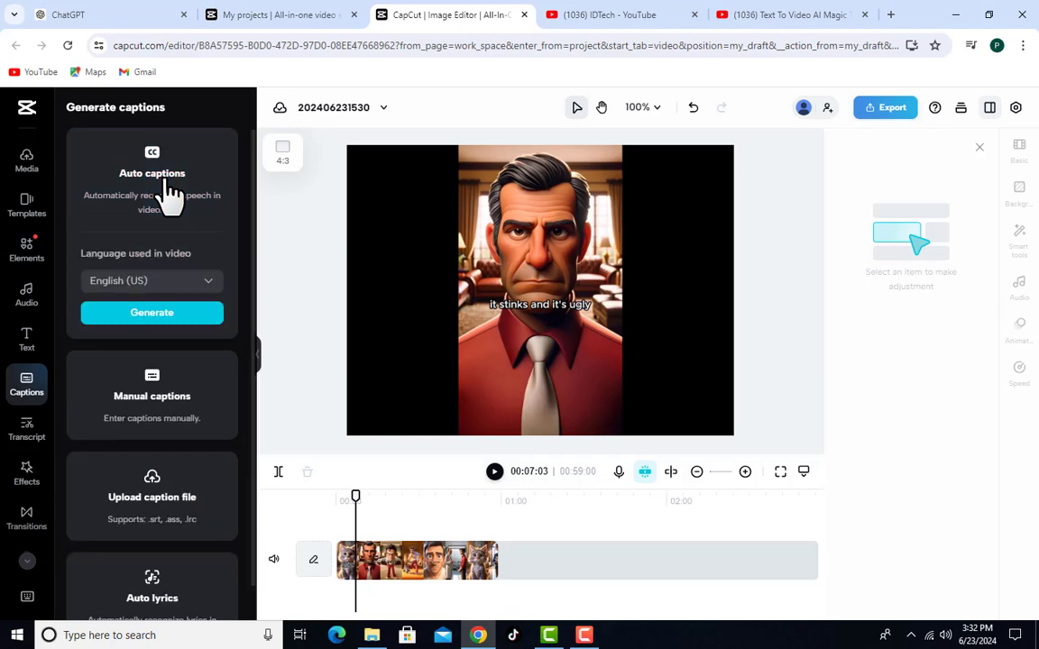
pyautogui.click(155, 322)
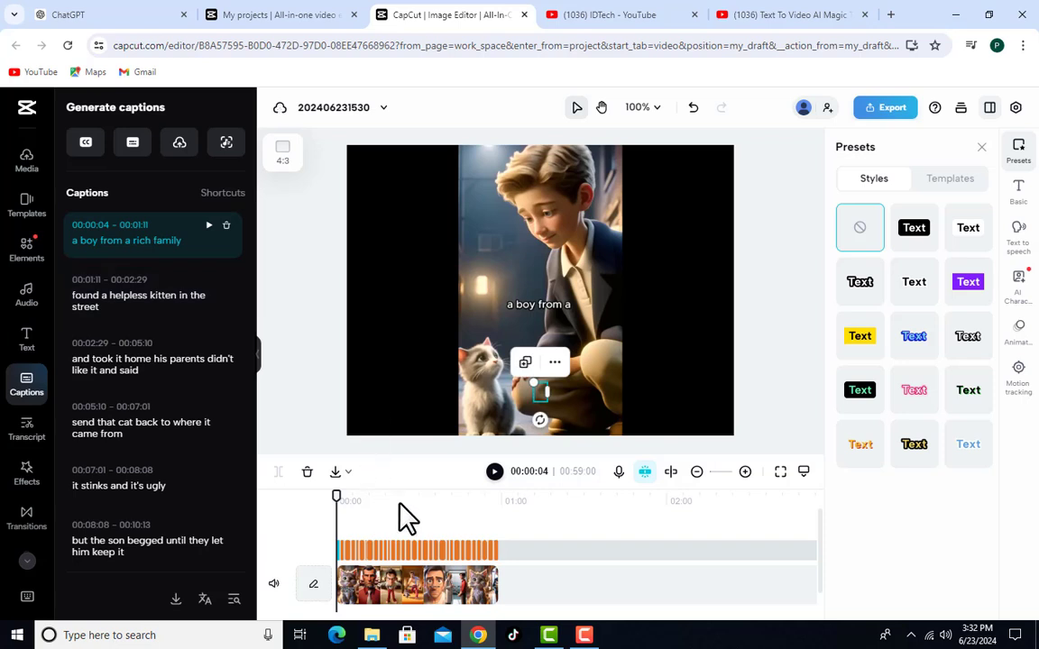
# Play the opening seconds of the captioned clip and look through the generated caption list.
pyautogui.click(496, 473)
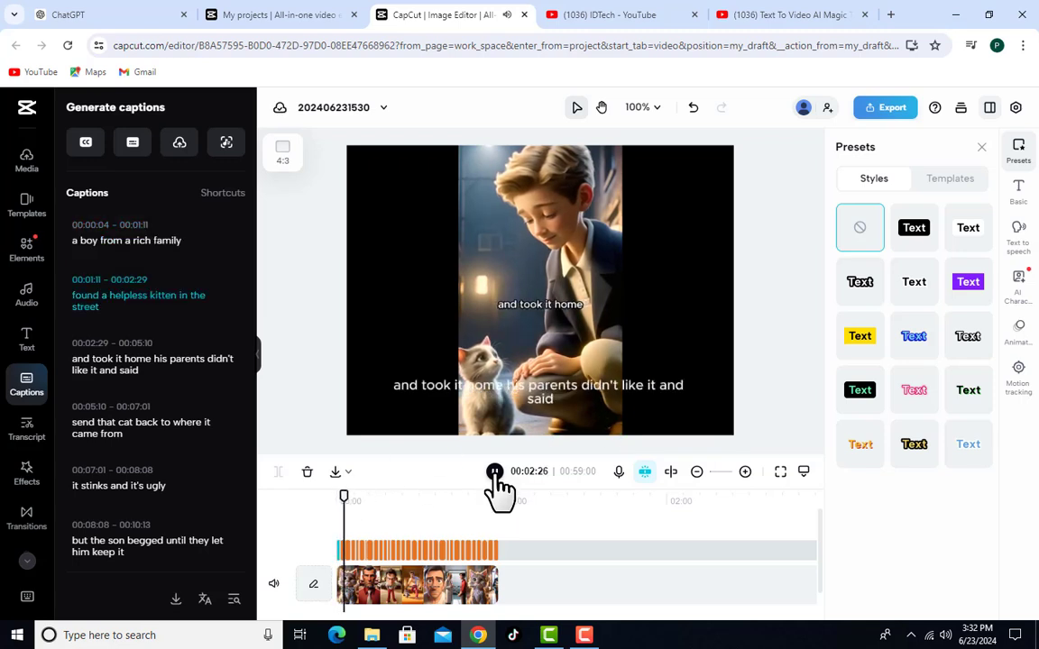
pyautogui.click(494, 476)
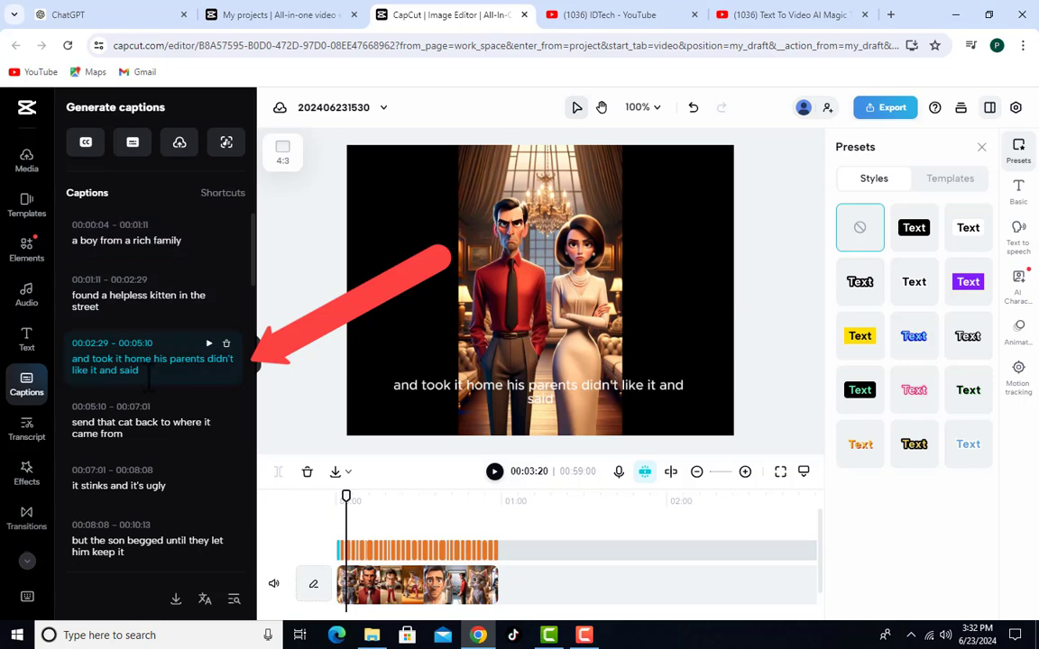
pyautogui.moveTo(148, 267)
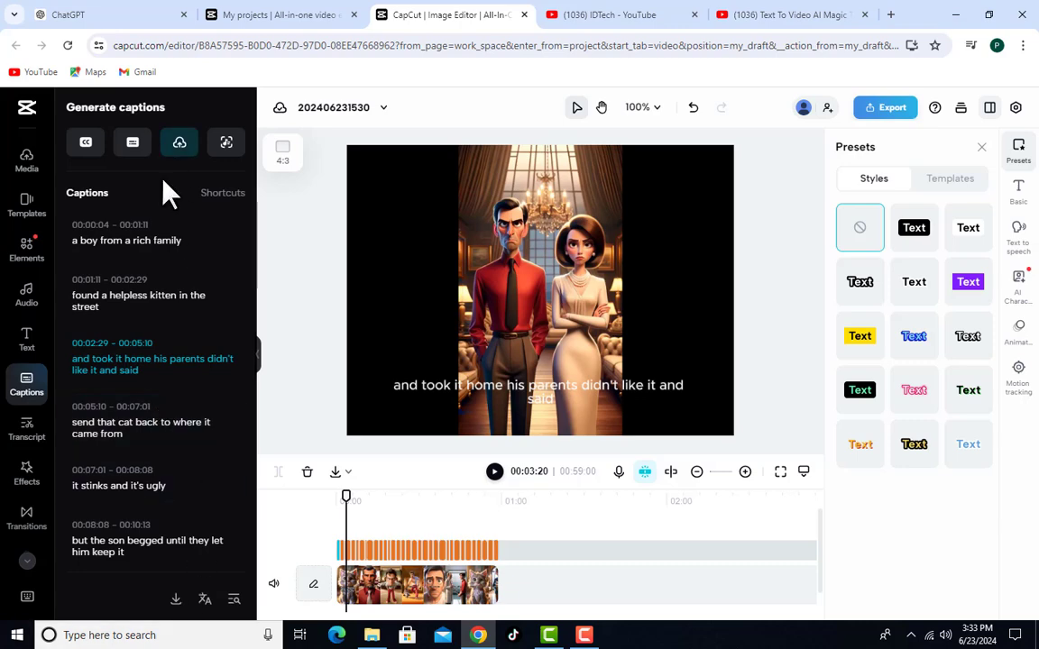
pyautogui.scroll(-3, 155, 331)
pyautogui.scroll(3, 155, 332)
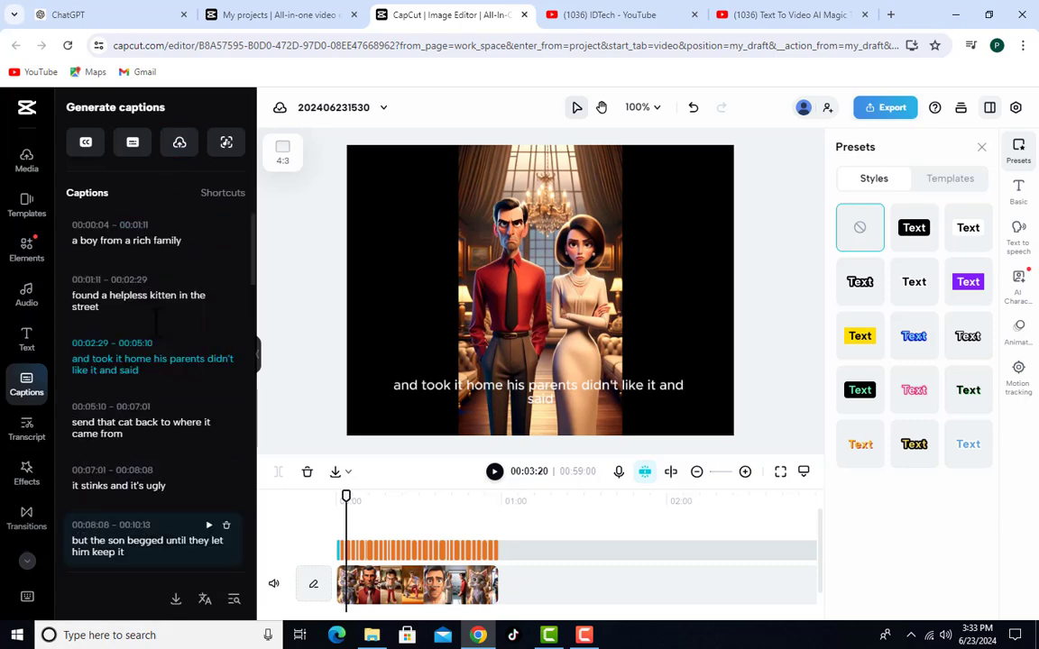
# Export the captions as a TXT file and show the newest downloaded file in its folder.
pyautogui.click(176, 600)
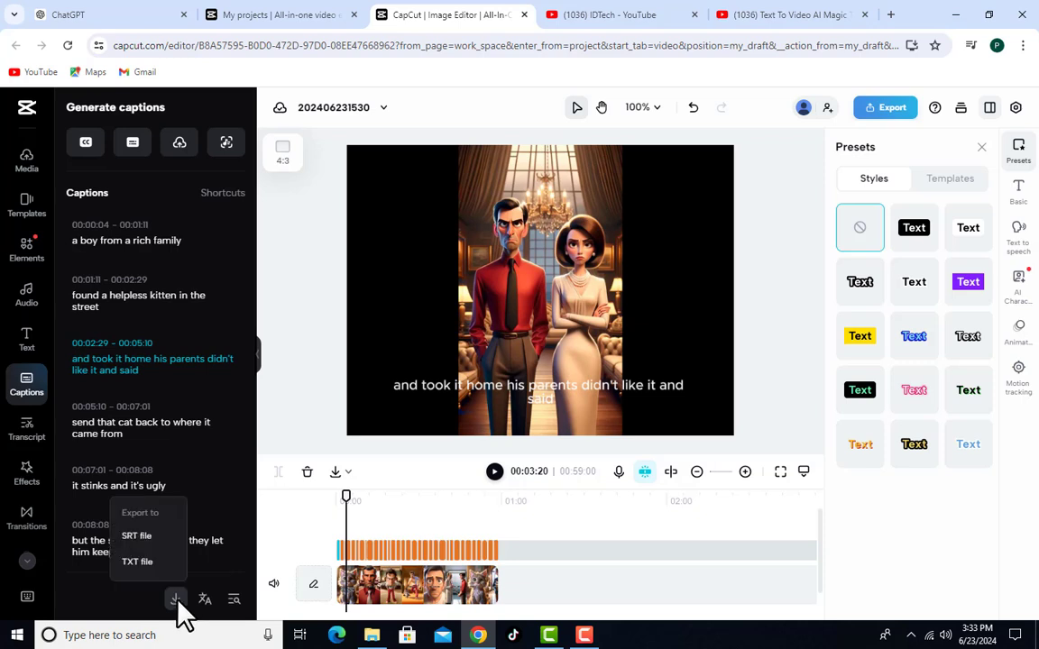
pyautogui.click(145, 563)
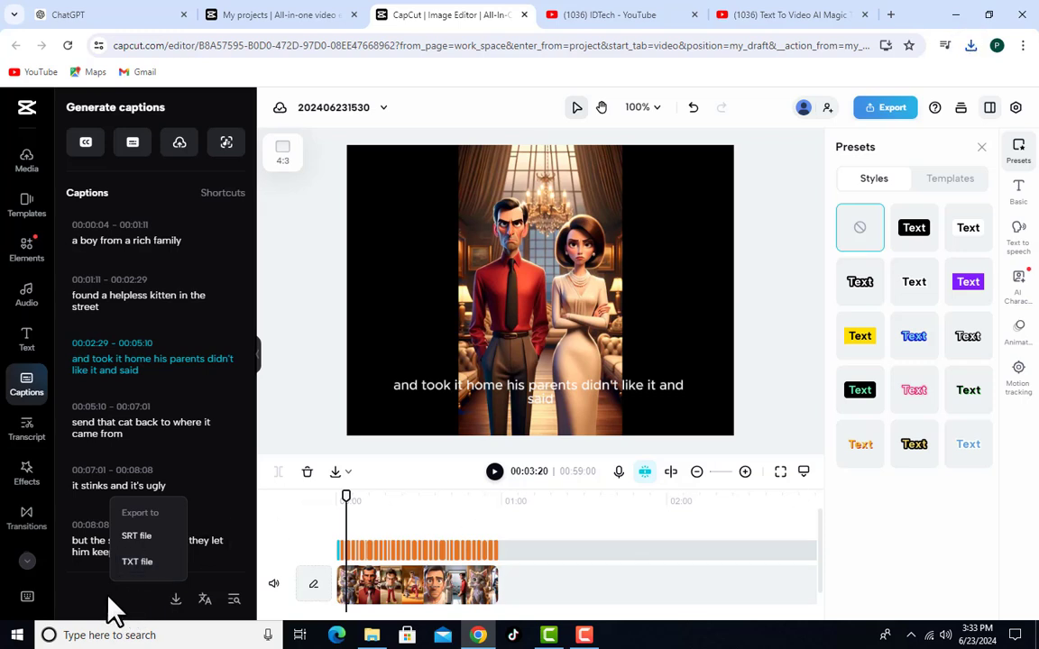
pyautogui.click(970, 46)
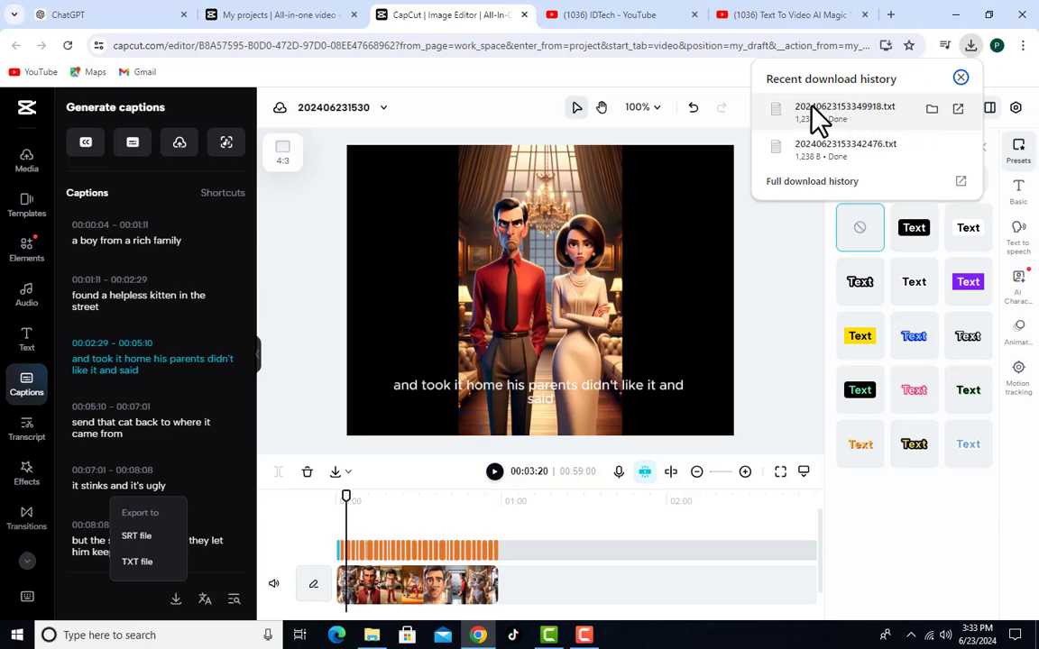
pyautogui.click(931, 108)
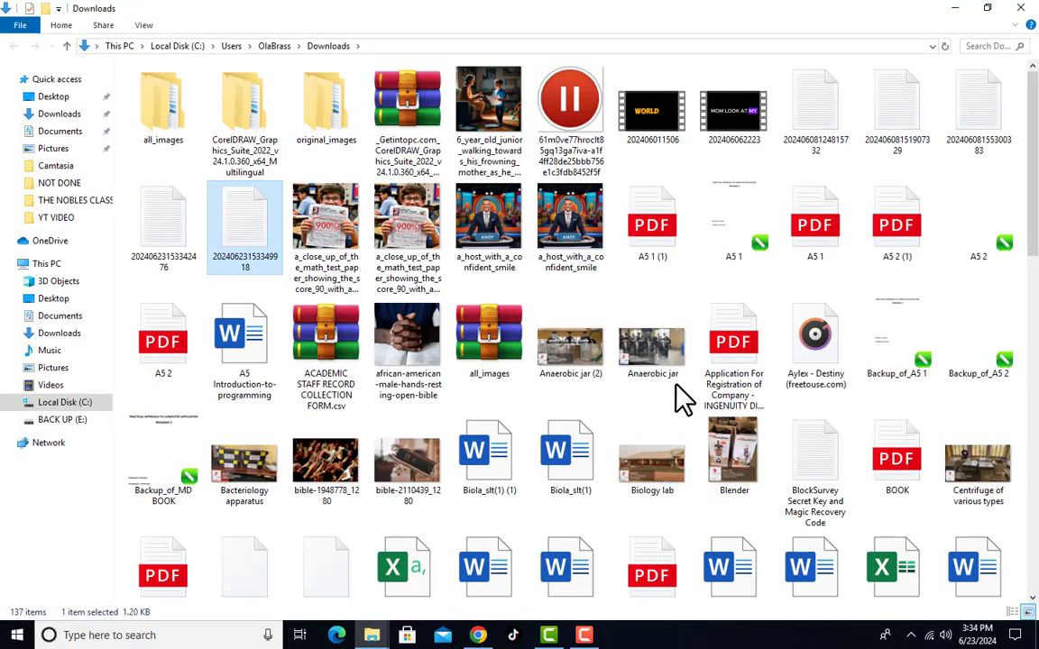
pyautogui.doubleClick(255, 223)
pyautogui.doubleClick(257, 236)
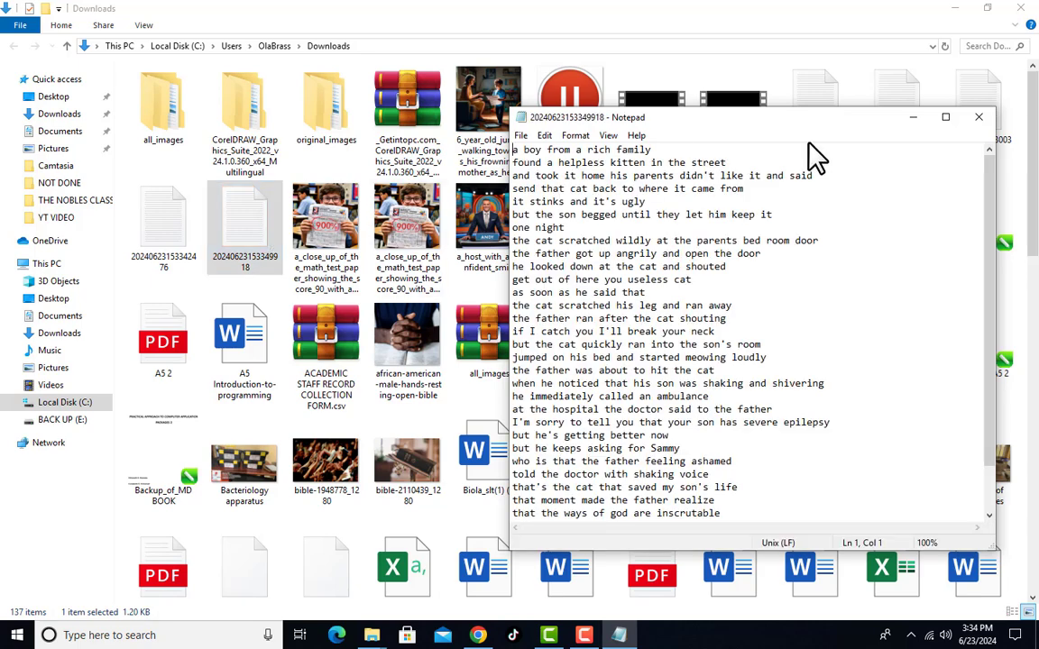
pyautogui.click(944, 117)
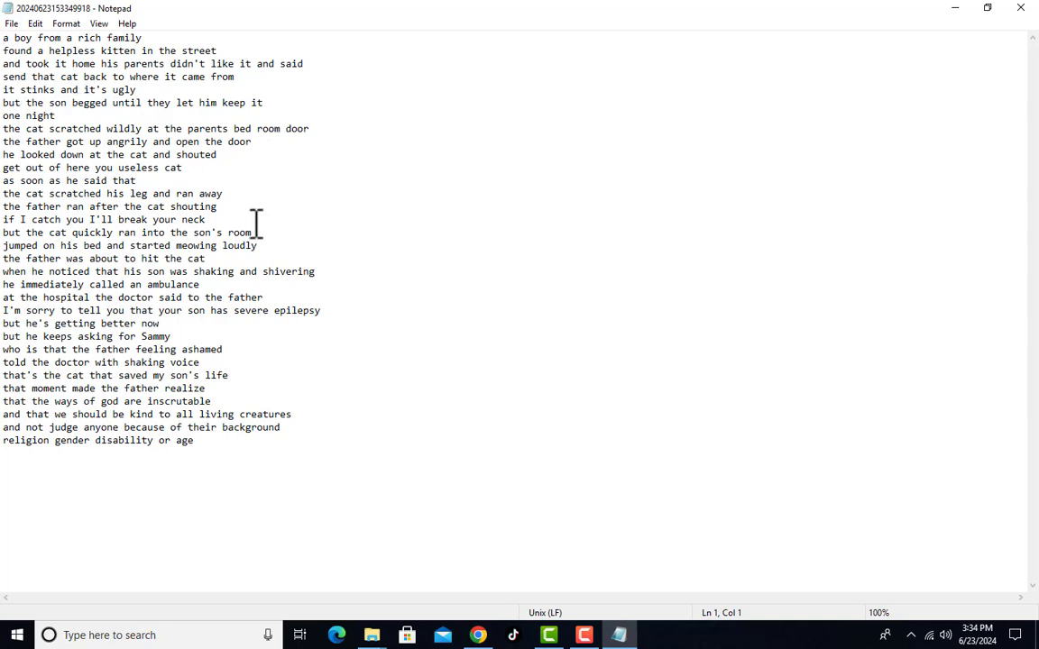
pyautogui.click(373, 436)
pyautogui.hotkey('ctrl', 'a')
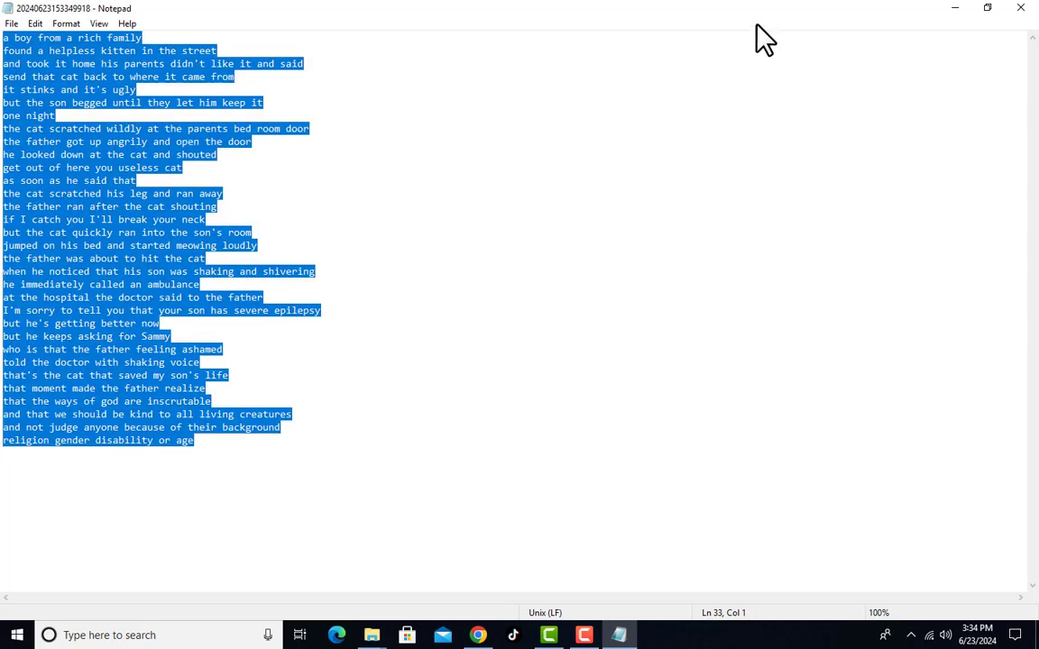
# Switch to ChatGPT in Chrome, paste the copied story into a new message, and check the pasted text.
pyautogui.click(954, 9)
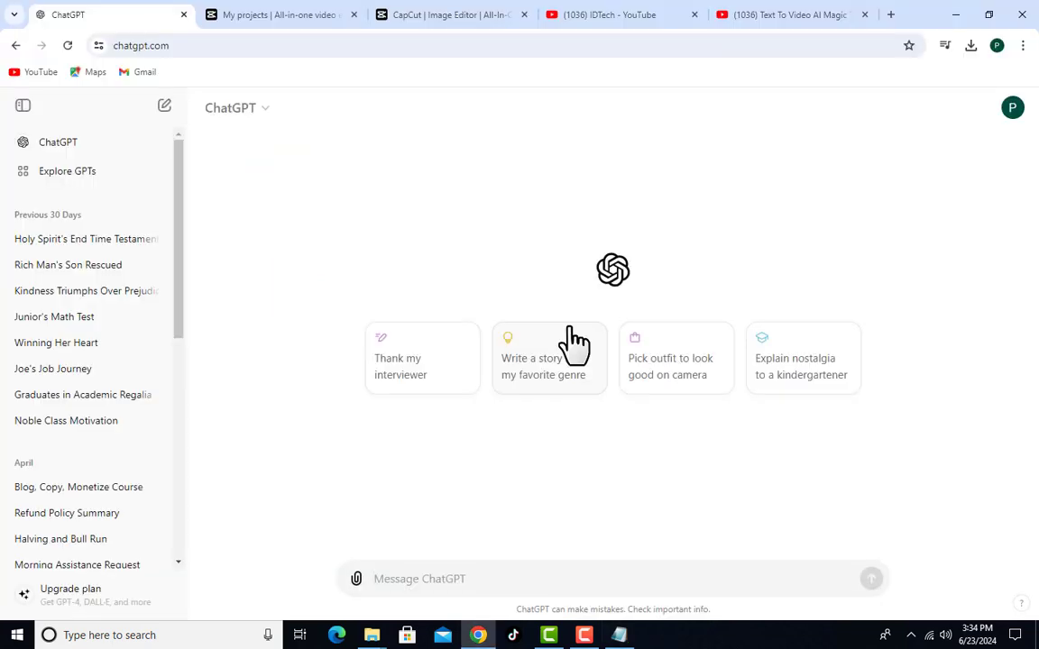
pyautogui.click(535, 569)
pyautogui.hotkey('ctrl', 'v')
pyautogui.scroll(10, 584, 560)
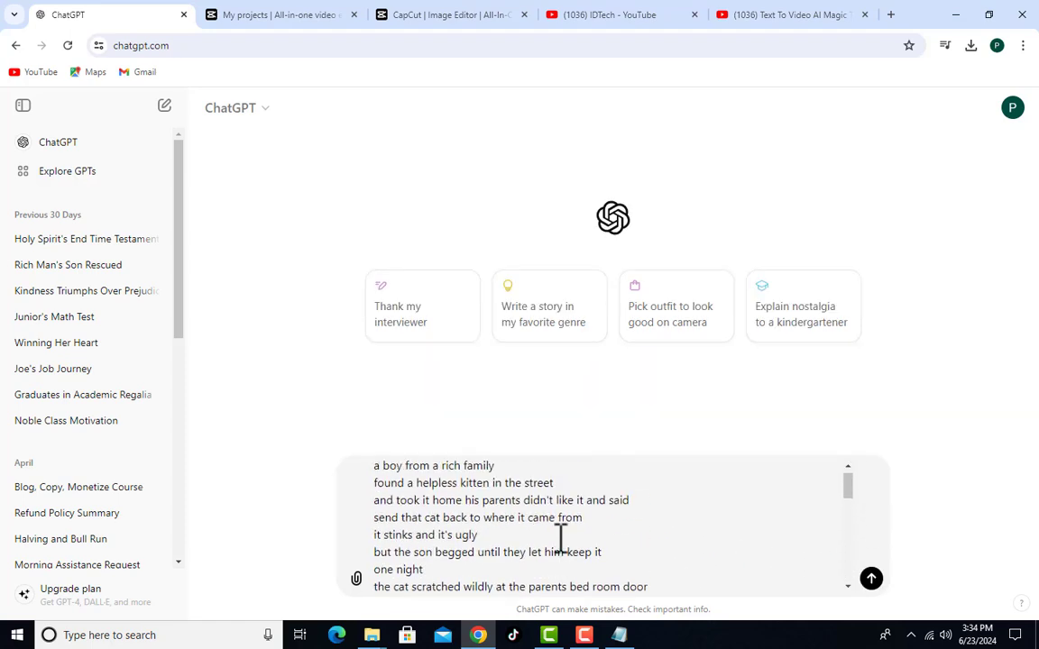
pyautogui.scroll(-10, 561, 539)
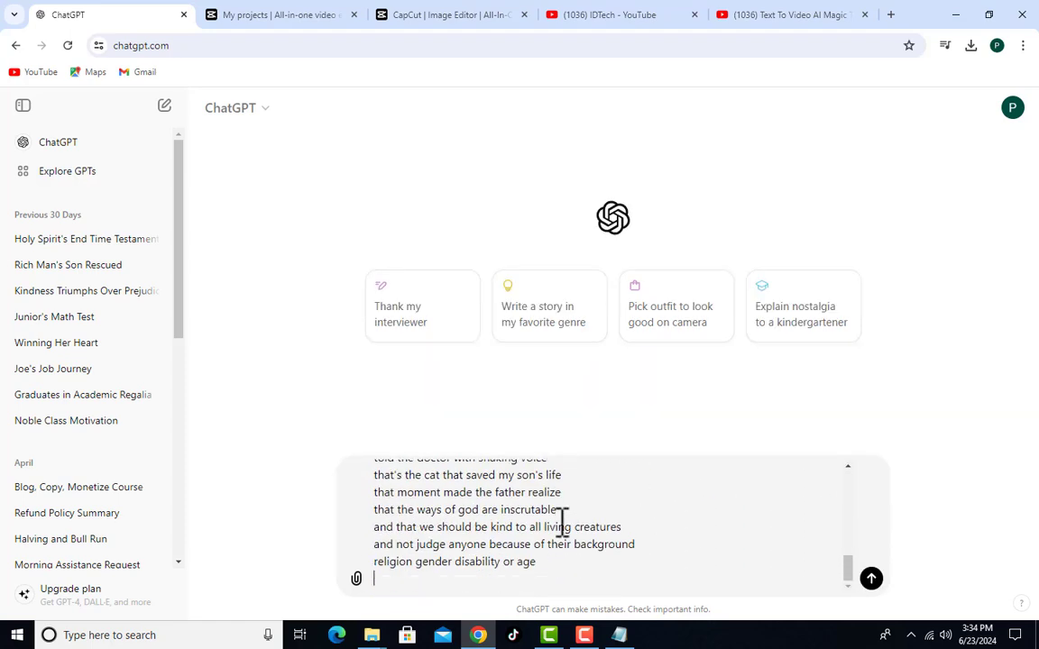
# End the pasted story with a period, add "Rewrite this story for me in not more than 150 word" on the line below, and send it.
pyautogui.click(570, 568)
pyautogui.write('.')
pyautogui.click(523, 585)
pyautogui.write('Rewrite this story for me')
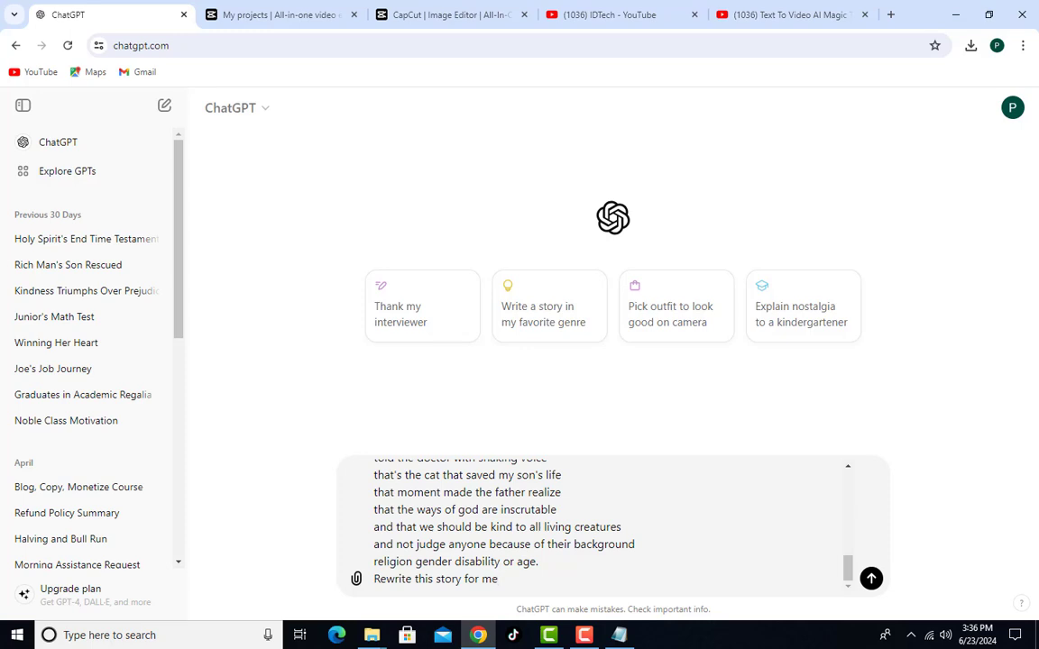
pyautogui.write('in not more than 150 word')
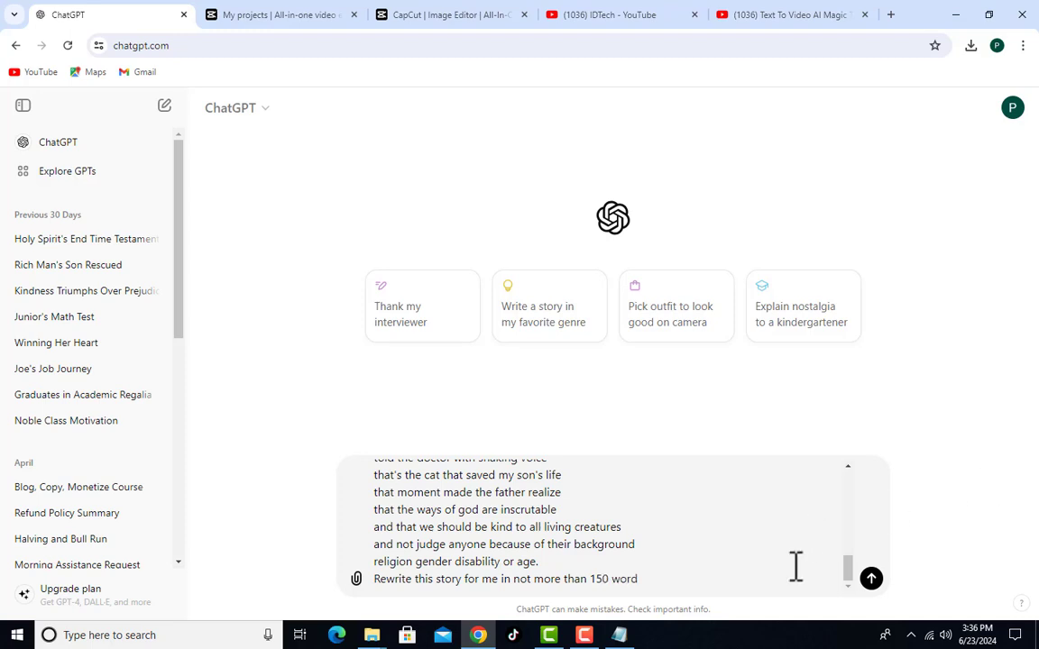
pyautogui.press('Return')
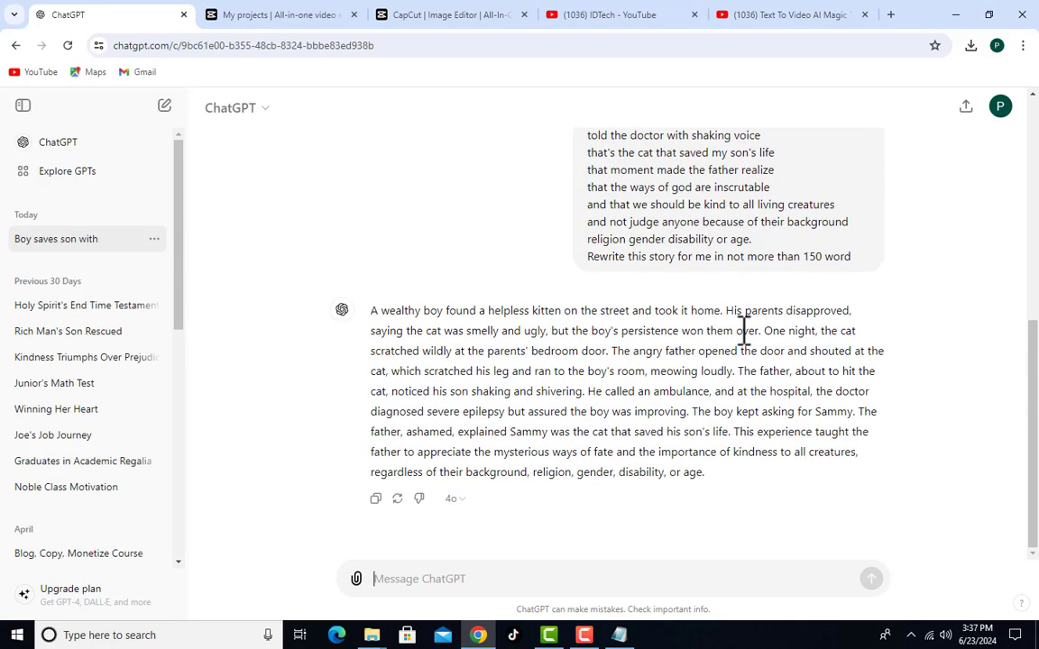
# Compare ChatGPT's rewritten story with the original transcript in the sent message.
pyautogui.scroll(1, 797, 324)
pyautogui.scroll(5, 799, 320)
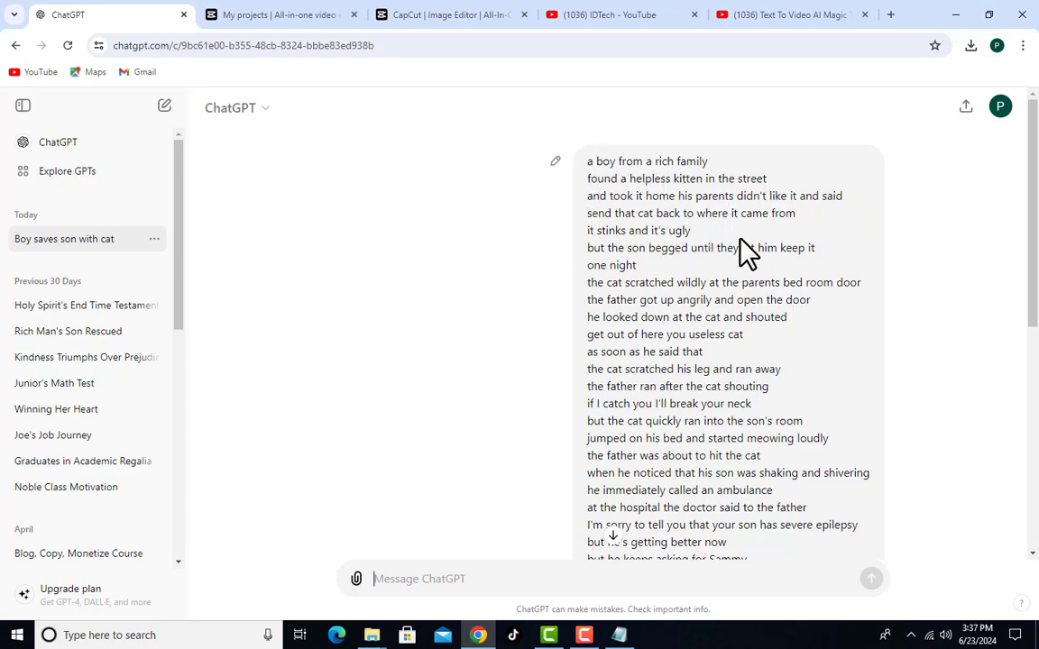
pyautogui.scroll(-5, 744, 250)
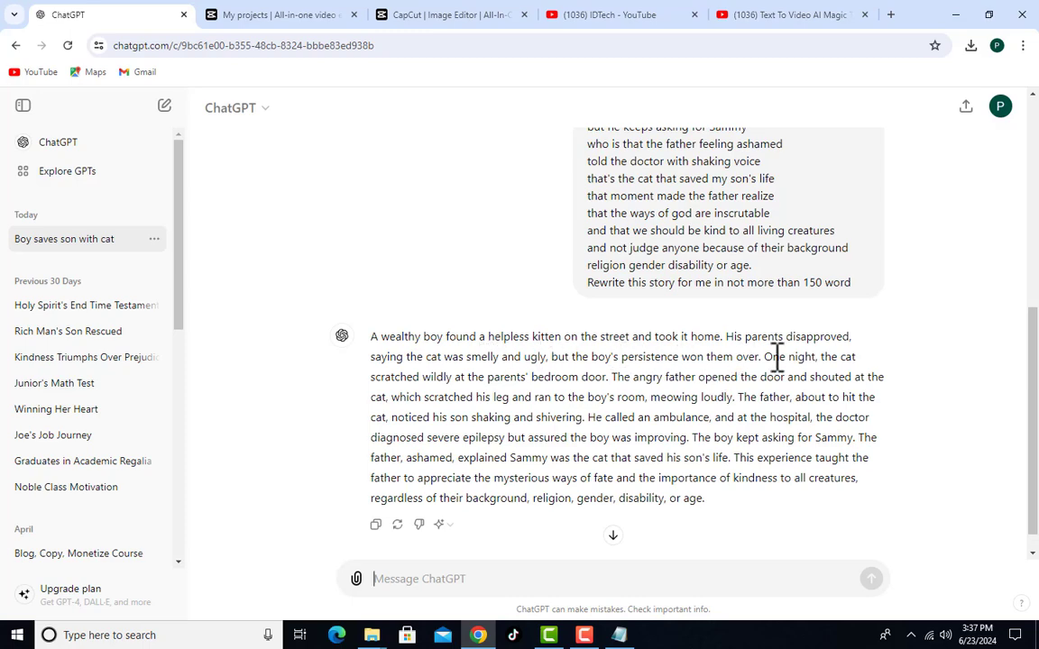
pyautogui.scroll(5, 848, 370)
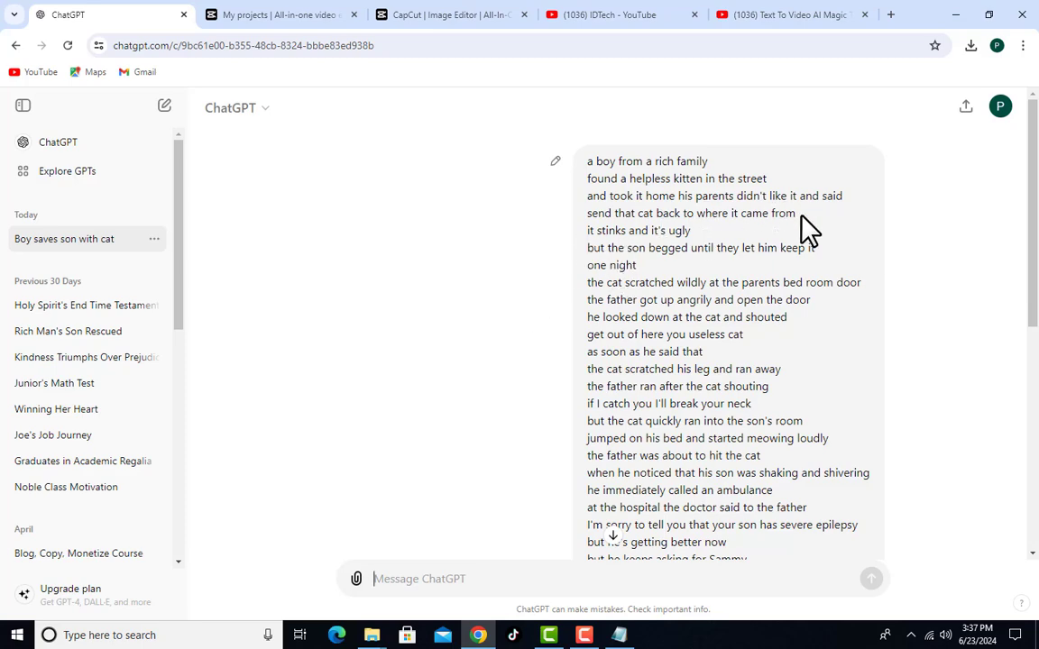
pyautogui.scroll(-5, 702, 184)
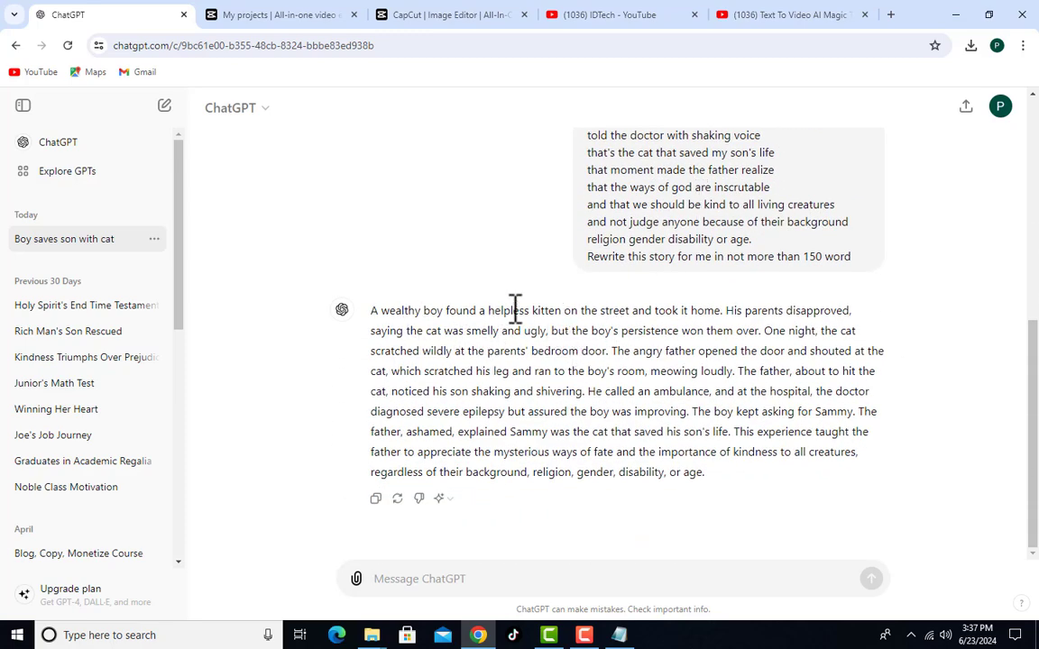
pyautogui.scroll(5, 686, 255)
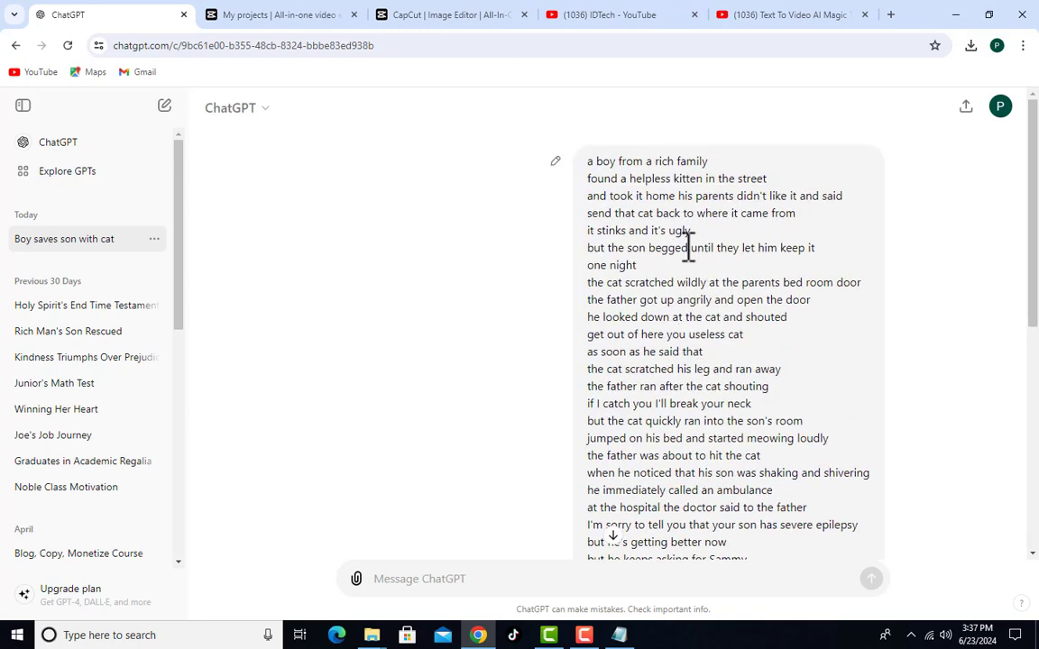
pyautogui.scroll(-5, 688, 245)
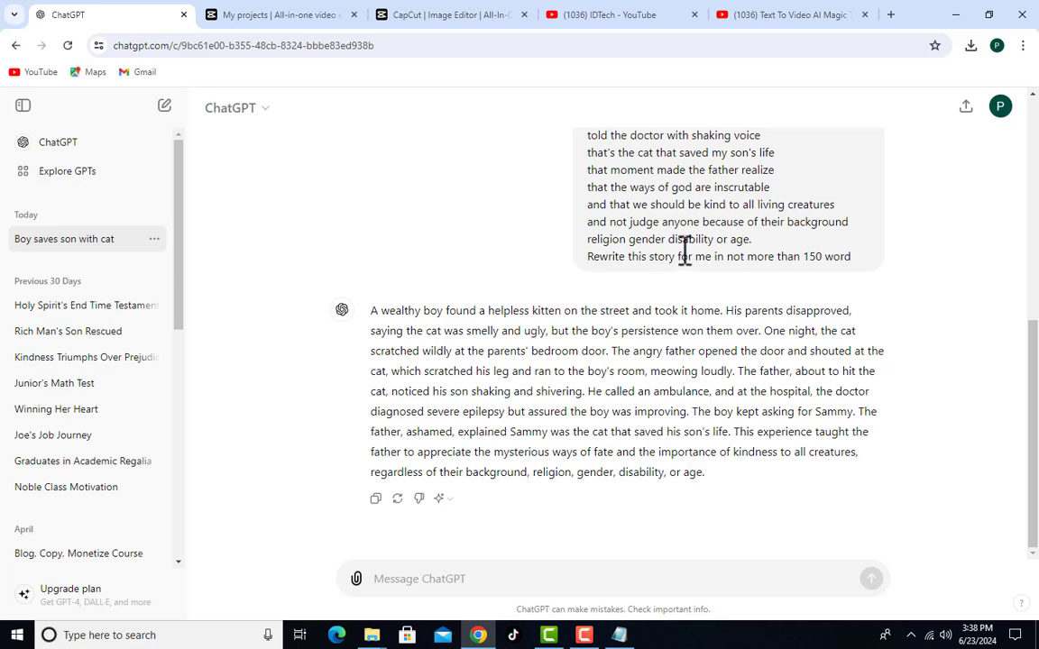
# Send ChatGPT the follow-up request "Create a similar story".
pyautogui.click(618, 578)
pyautogui.write('Create a similar story')
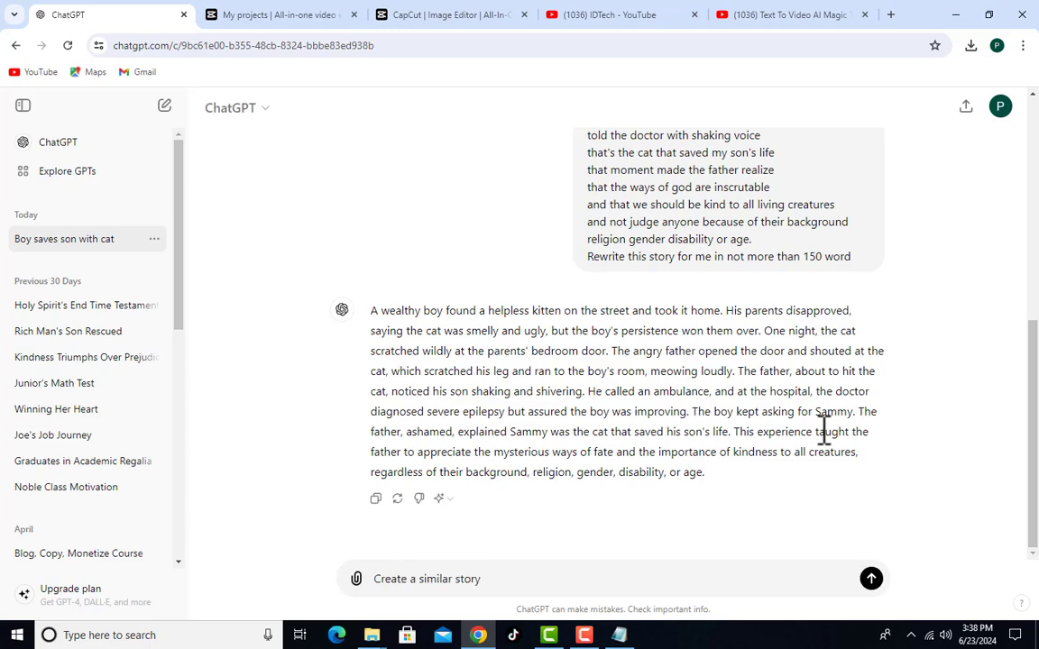
pyautogui.press('Return')
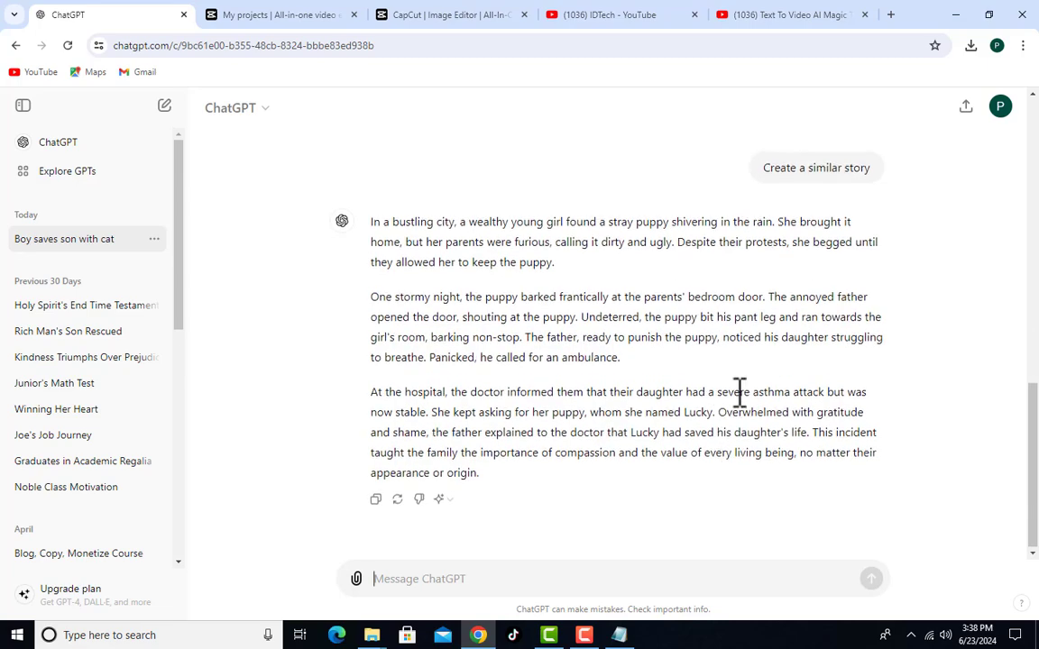
# Review the first rewritten story again, highlighting the words for the kitten and the wealthy boy.
pyautogui.scroll(5, 737, 394)
pyautogui.scroll(1, 733, 375)
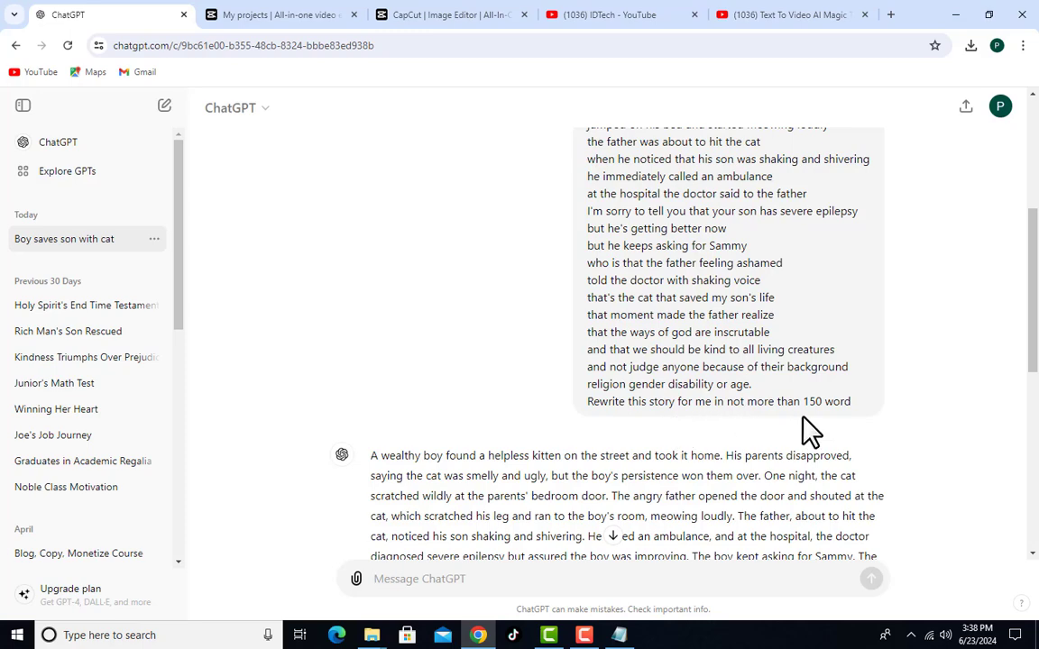
pyautogui.scroll(-1, 849, 404)
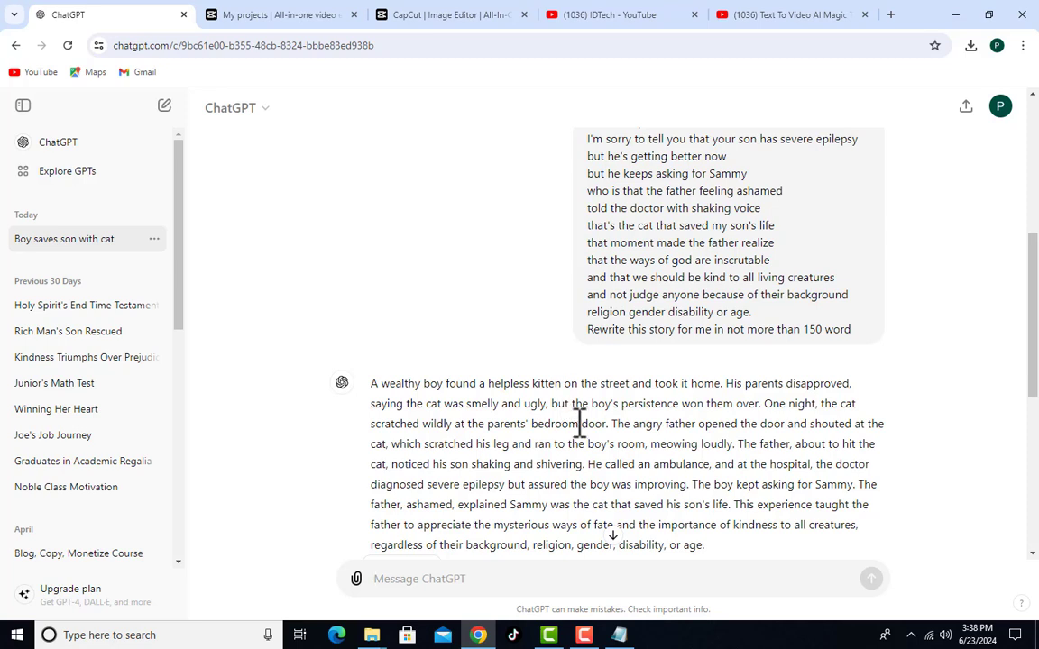
pyautogui.doubleClick(552, 386)
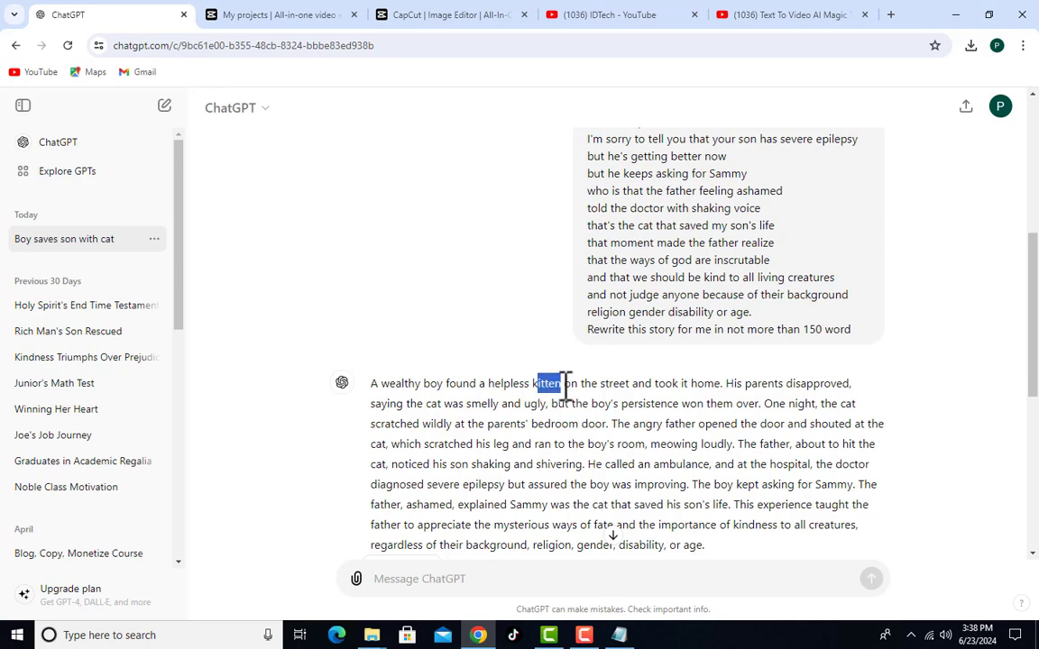
pyautogui.click(491, 397)
pyautogui.doubleClick(408, 386)
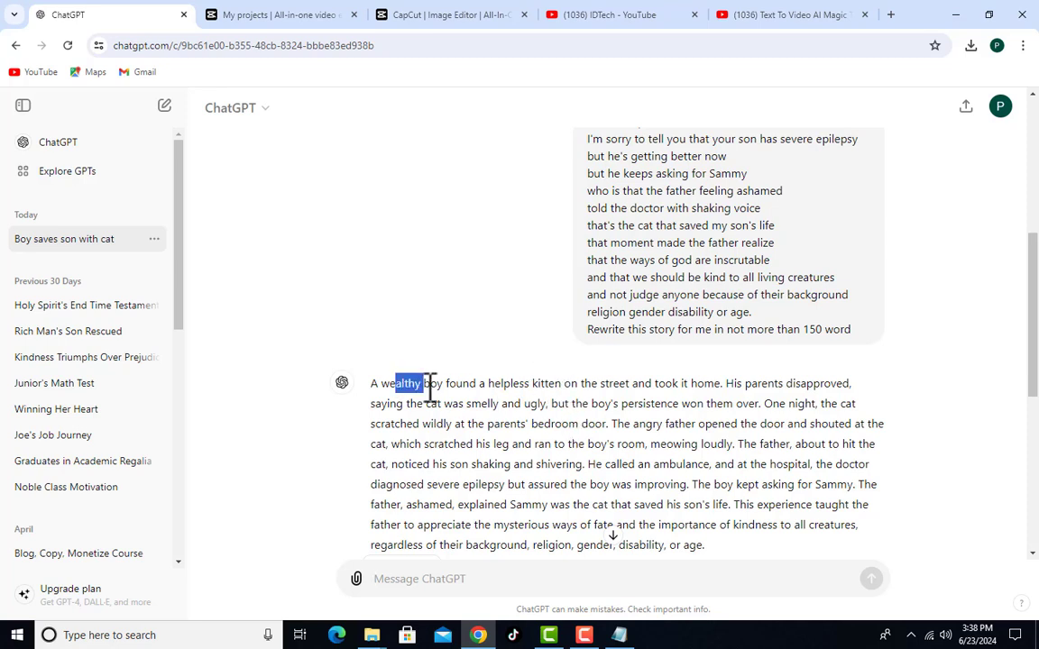
pyautogui.click(447, 389)
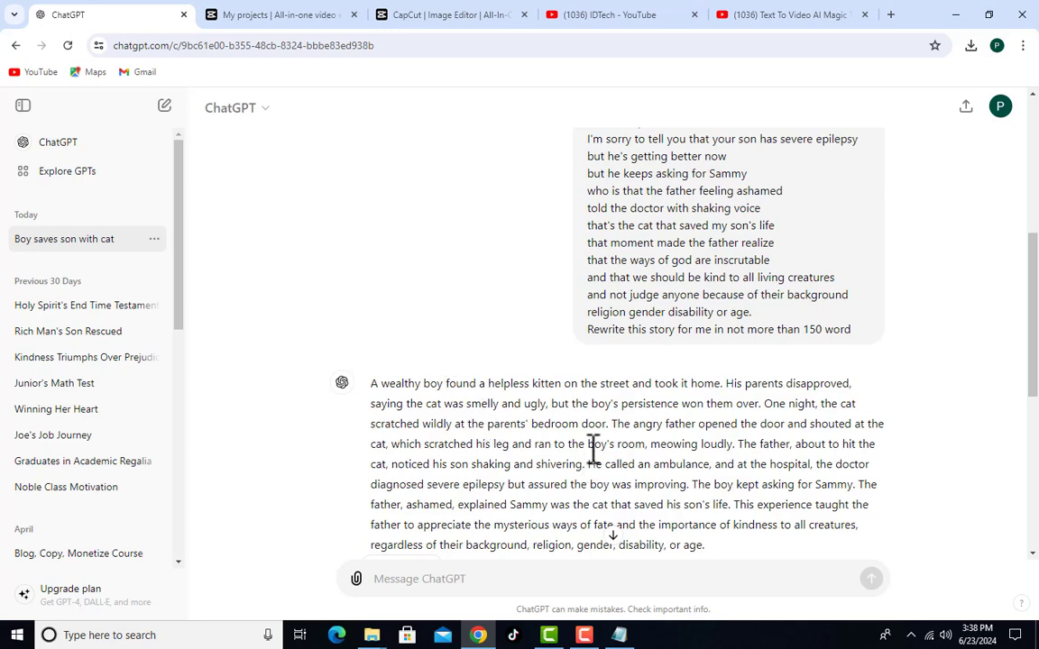
# Read through ChatGPT's similar story about the wealthy young girl and the stray puppy.
pyautogui.scroll(-1, 594, 446)
pyautogui.scroll(-4, 735, 432)
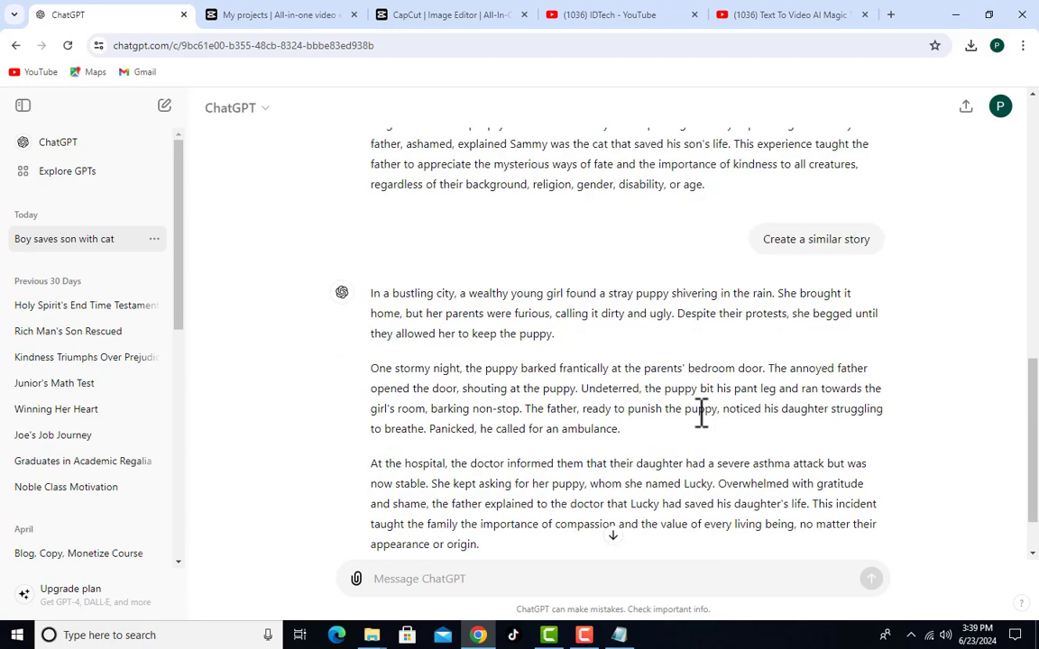
pyautogui.scroll(-1, 674, 394)
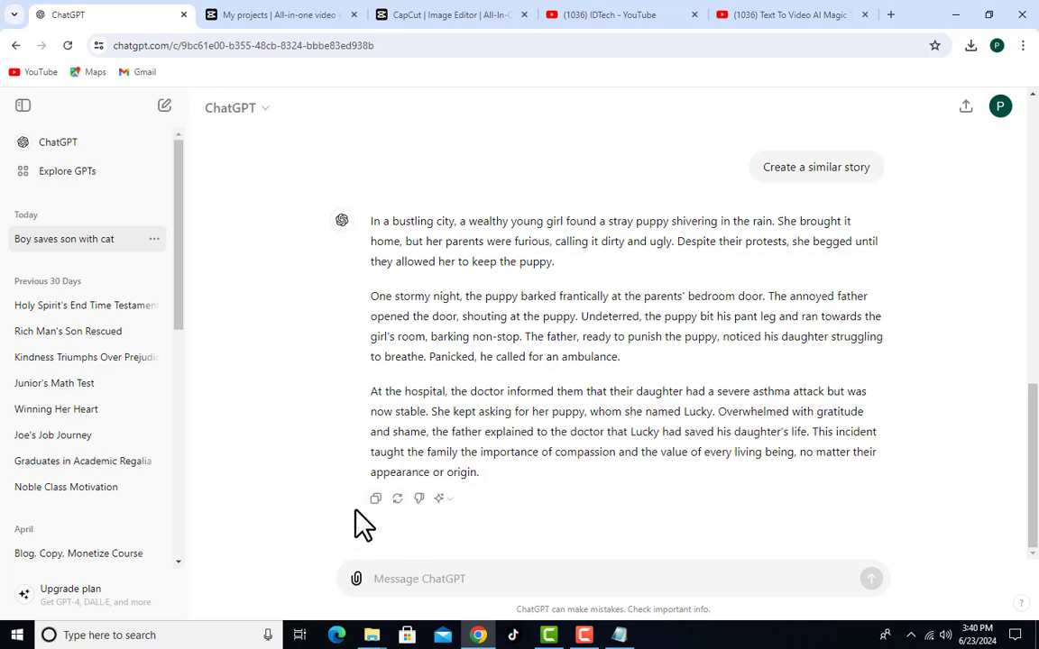
# Switch to CapCut, start a new Script to video project, and enter ChatGPT's full story beginning "In a bustling city" as the script.
pyautogui.click(302, 14)
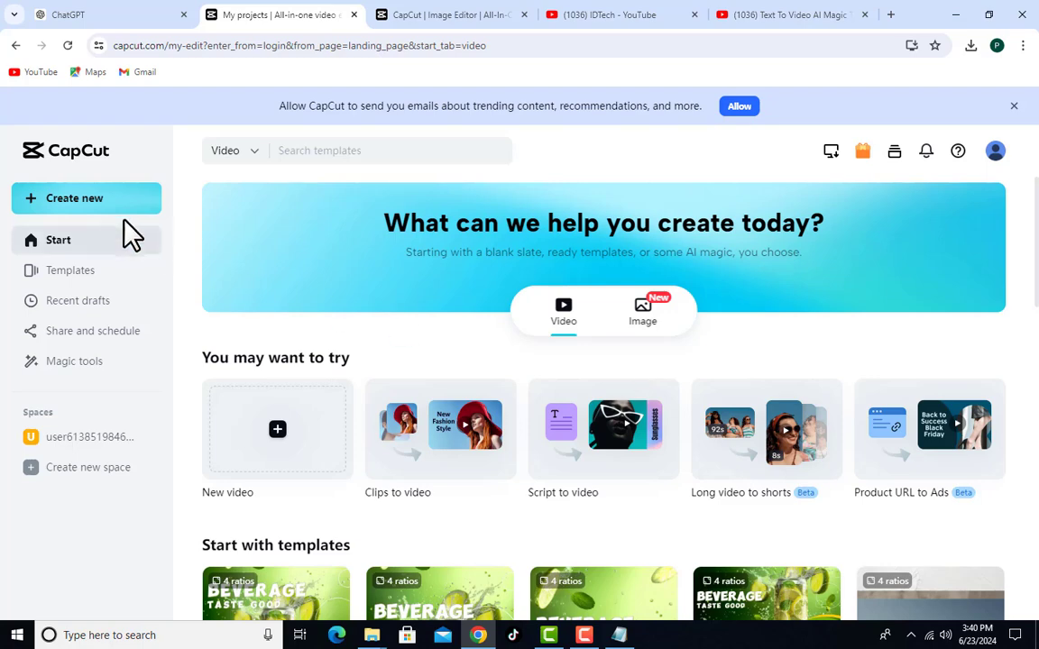
pyautogui.click(81, 203)
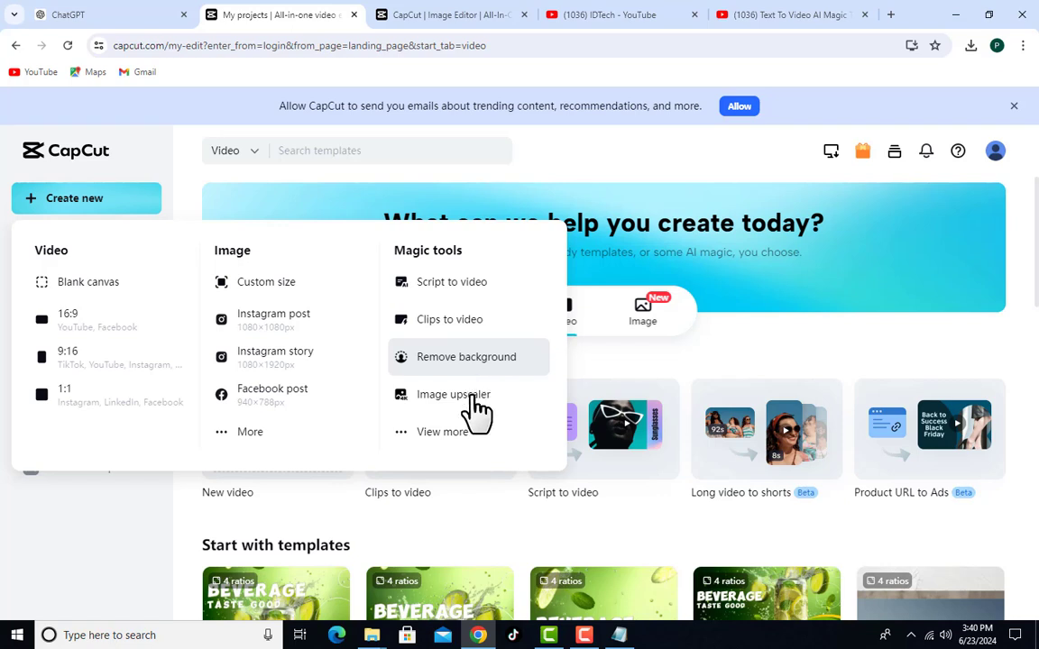
pyautogui.click(452, 282)
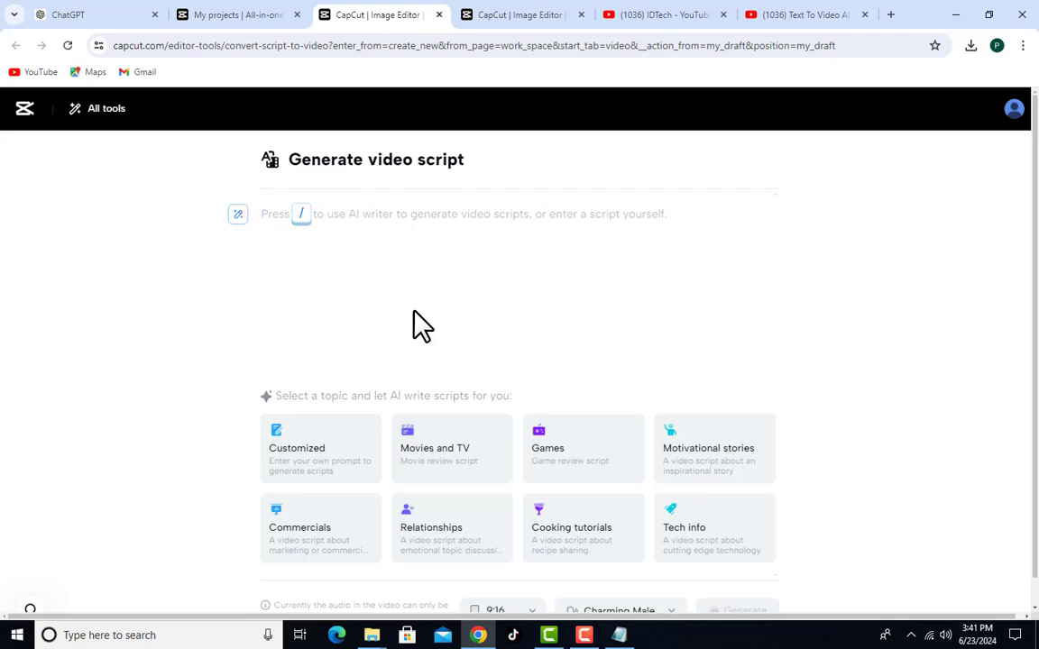
pyautogui.write("In a bustling city, a wealthy young girl found a stray puppy shivering in the rain. She brought it home, but her parents were furious, calling it dirty and ugly. Despite their protests, she begged until they allowed her to keep the puppy.  One stormy night, the puppy barked frantically at the parents' bedroom door. The annoyed father opened the door, shouting at the puppy. Undeterred, the puppy bit his pant leg and ran towards the girl's room, barking non-stop. The father, ready to punish the puppy, noticed his daughter struggling to breathe. Panicked, he called for an ambulance.  At the hospital, the doctor informed them that their daughter had a severe asthma attack but was now stable. She kept asking for her puppy, whom she named Lucky. Overwhelmed with gratitude and shame, the father explained to the doctor that Lucky had saved his daughter's life. This incident taught the family the importance of compassion and the value of every living being, no matter their appearance or origin.")
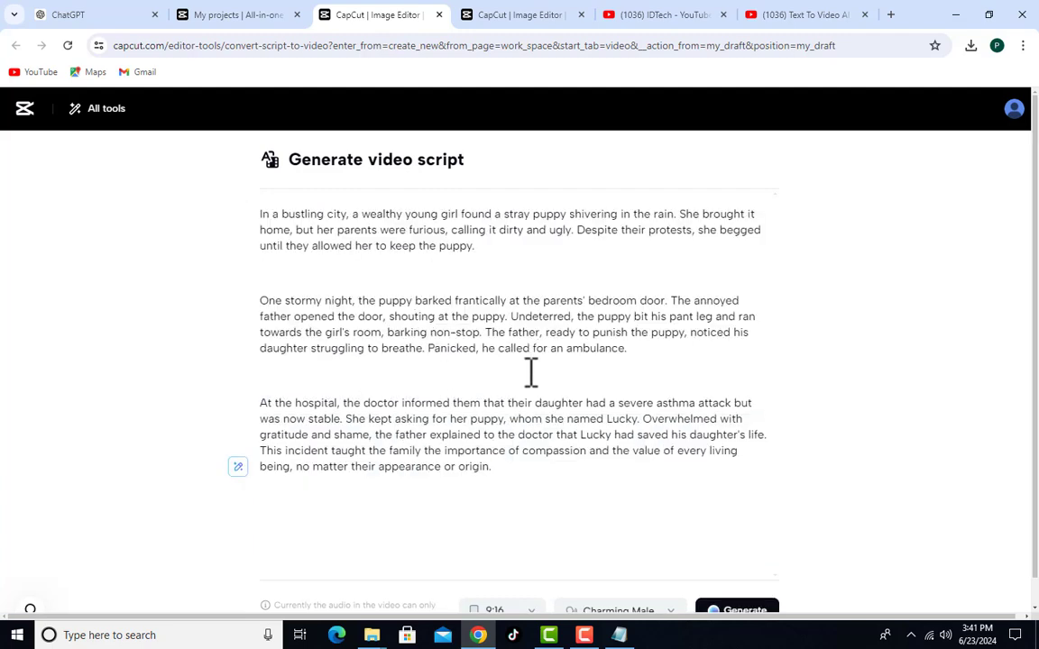
# Review the entered script and set the video's aspect ratio to 16:9.
pyautogui.scroll(-1, 489, 324)
pyautogui.scroll(1, 489, 320)
pyautogui.scroll(-1, 605, 447)
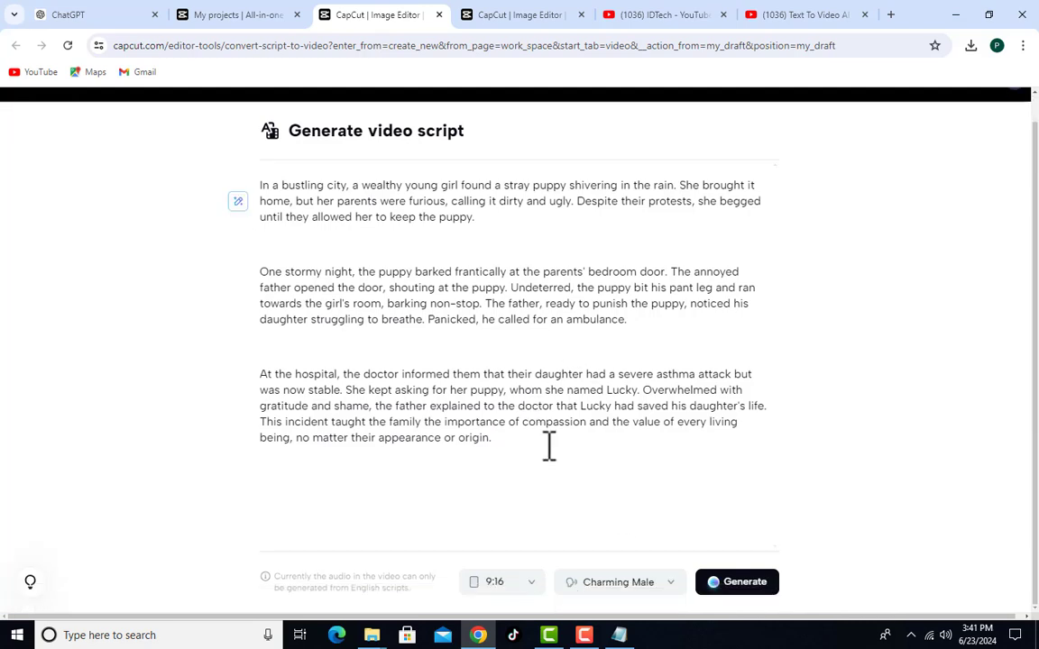
pyautogui.scroll(1, 532, 424)
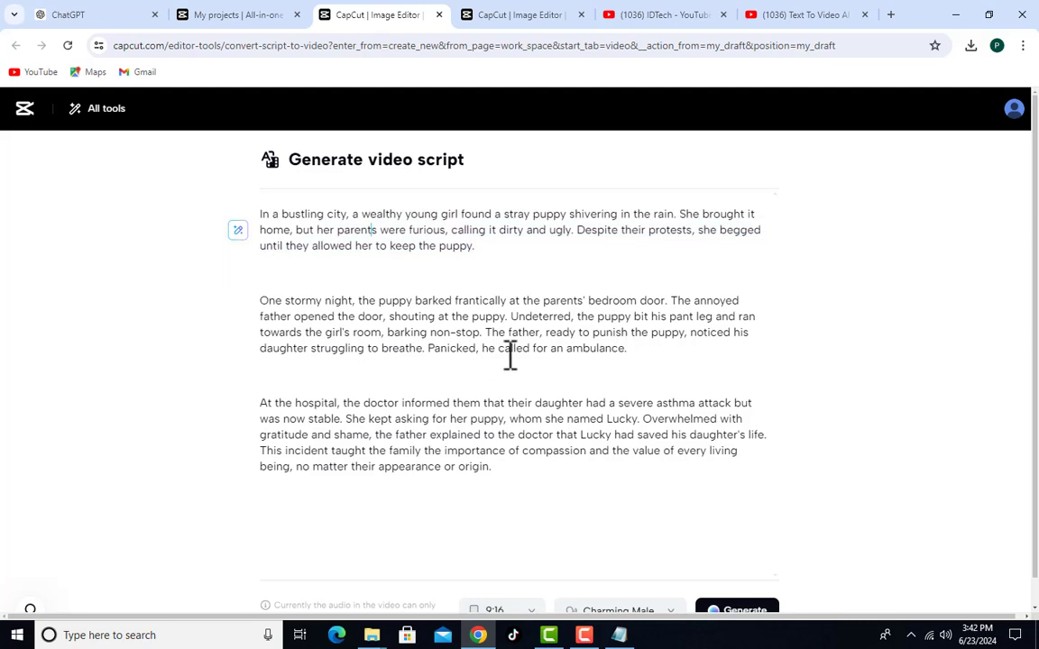
pyautogui.scroll(-1, 550, 379)
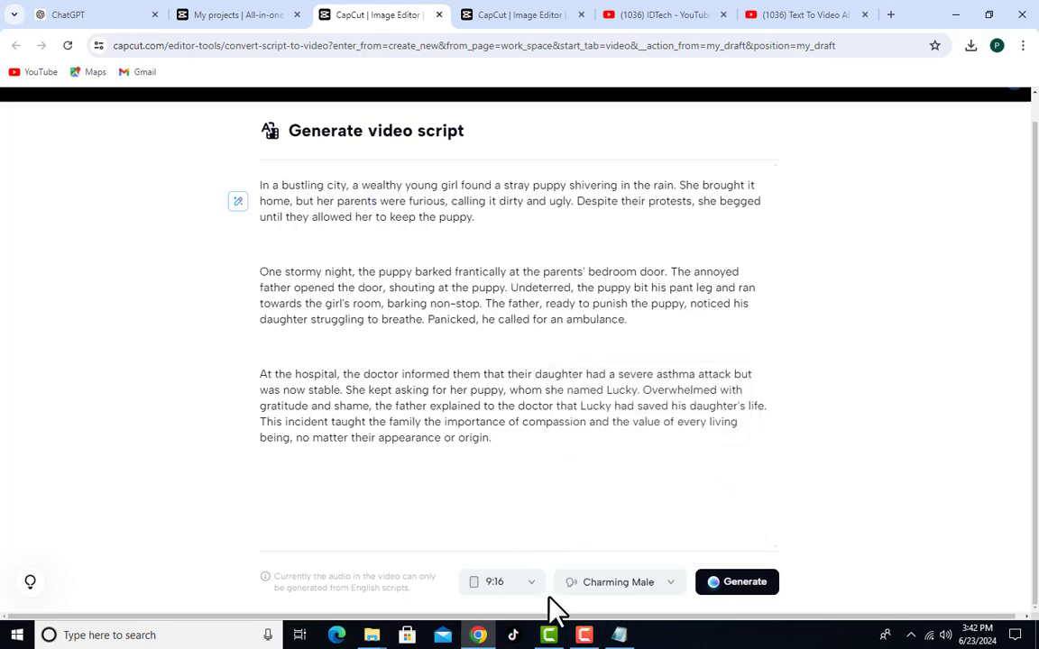
pyautogui.moveTo(527, 590)
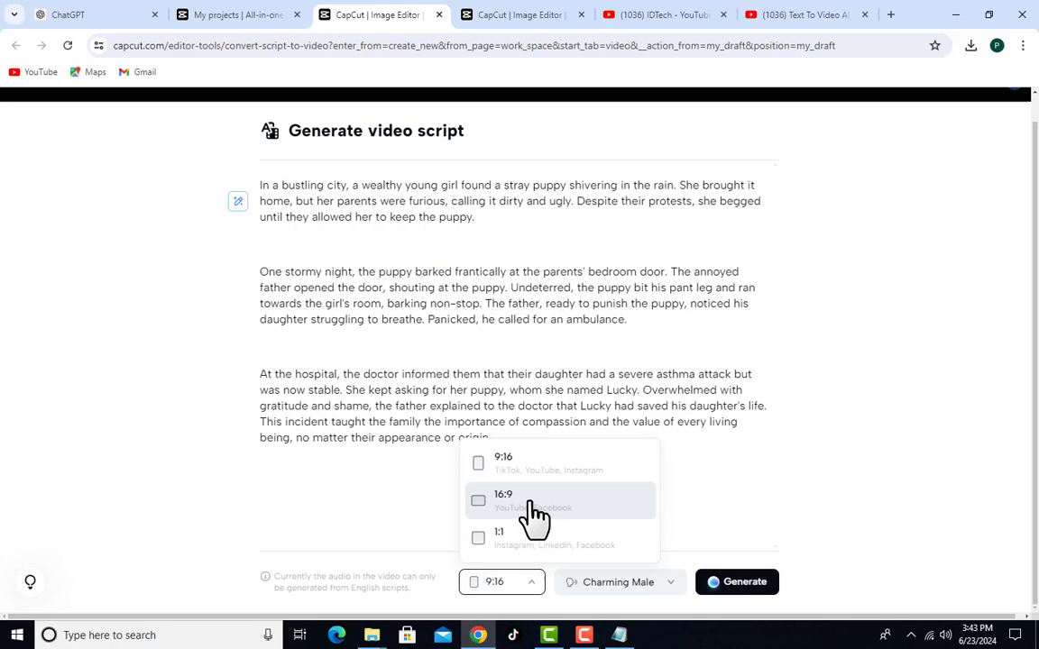
pyautogui.click(534, 511)
# Browse the male narration voices and choose American Male for the video.
pyautogui.click(670, 585)
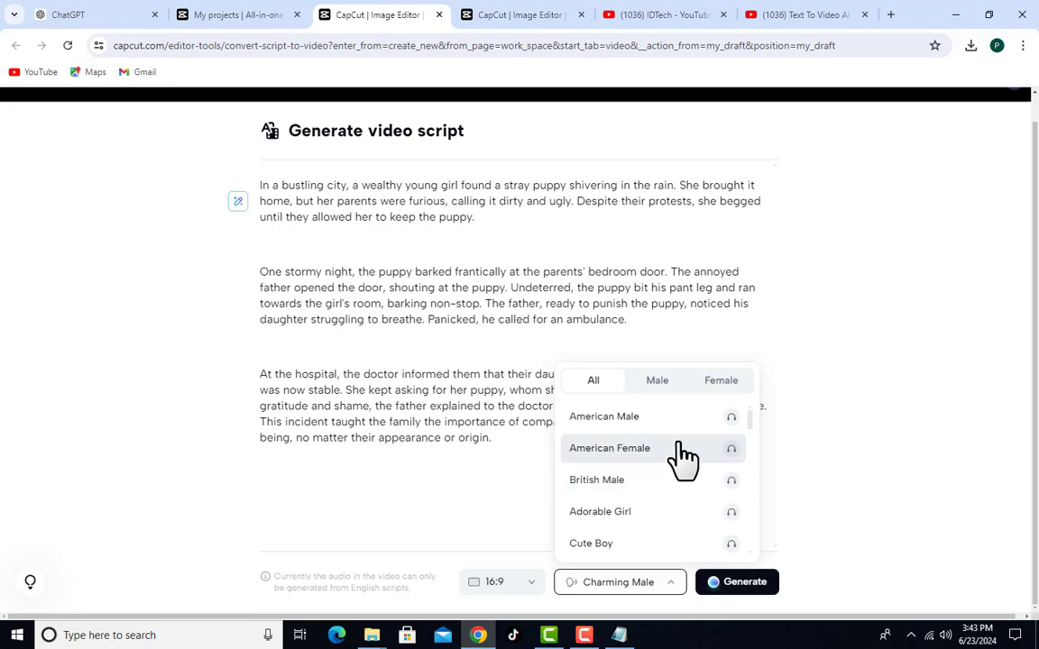
pyautogui.moveTo(663, 595)
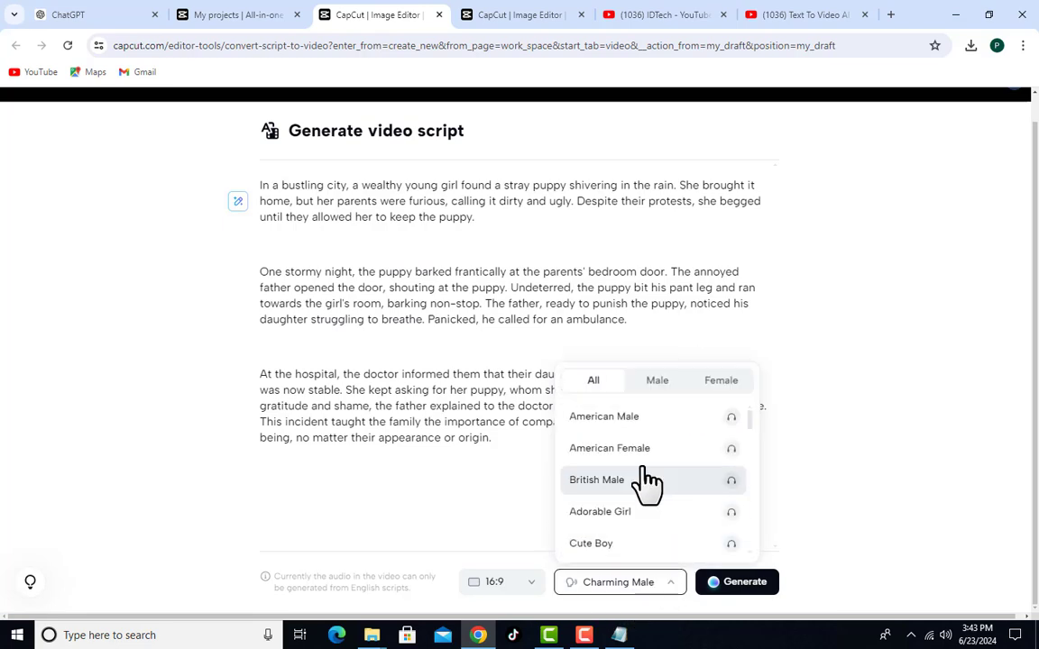
pyautogui.click(661, 385)
pyautogui.scroll(-10, 703, 505)
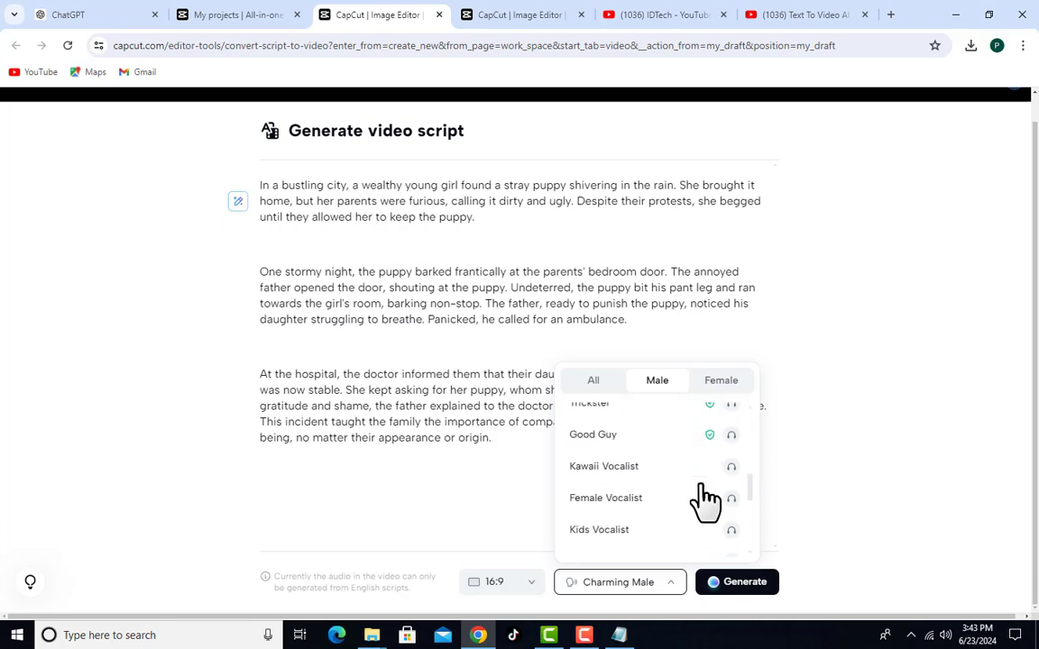
pyautogui.scroll(10, 706, 502)
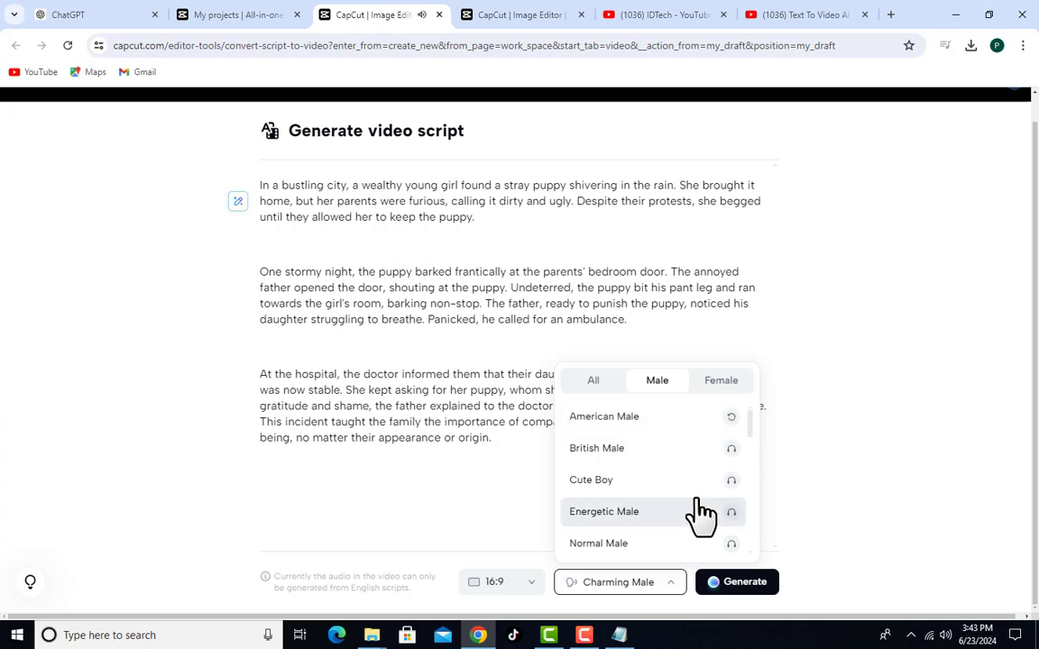
pyautogui.click(605, 416)
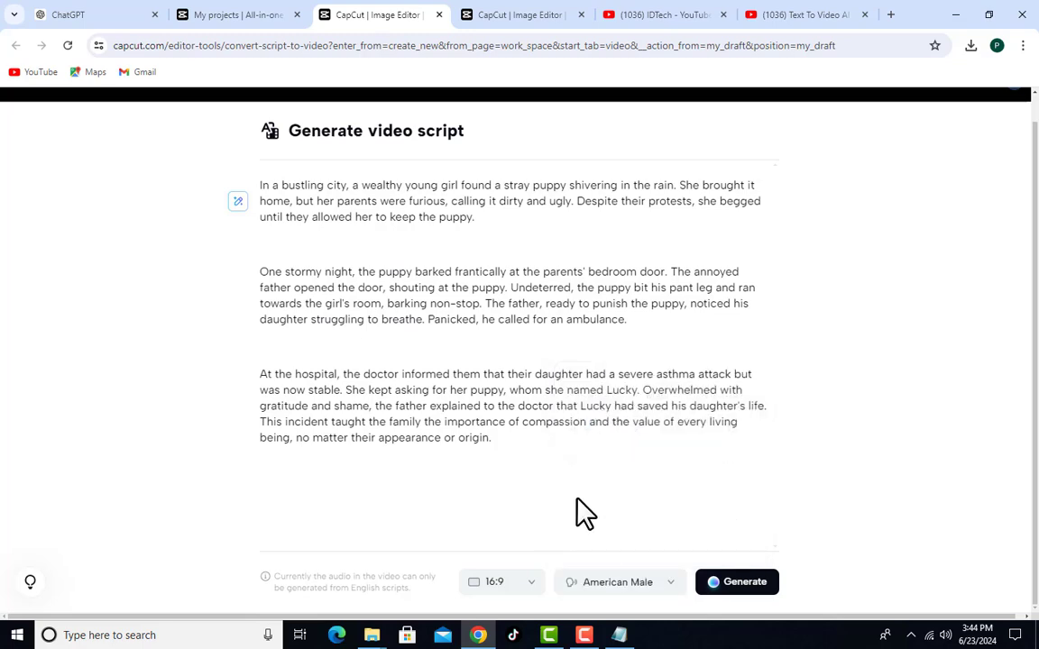
# Generate the video from the script with Smart generation and preview it, skipping ahead to about the middle.
pyautogui.click(742, 588)
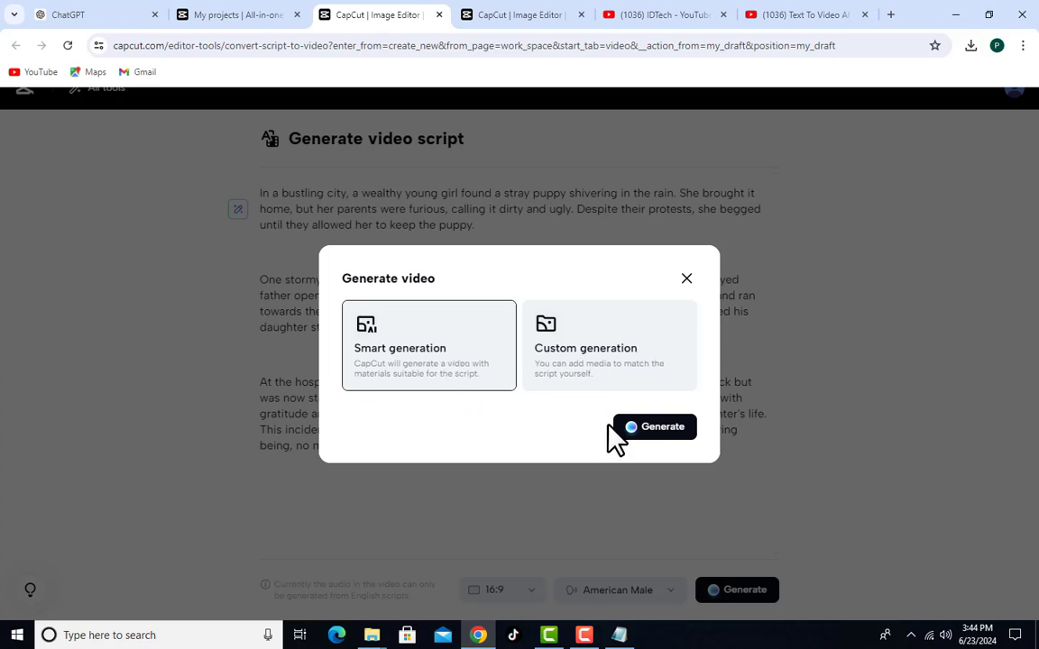
pyautogui.click(666, 436)
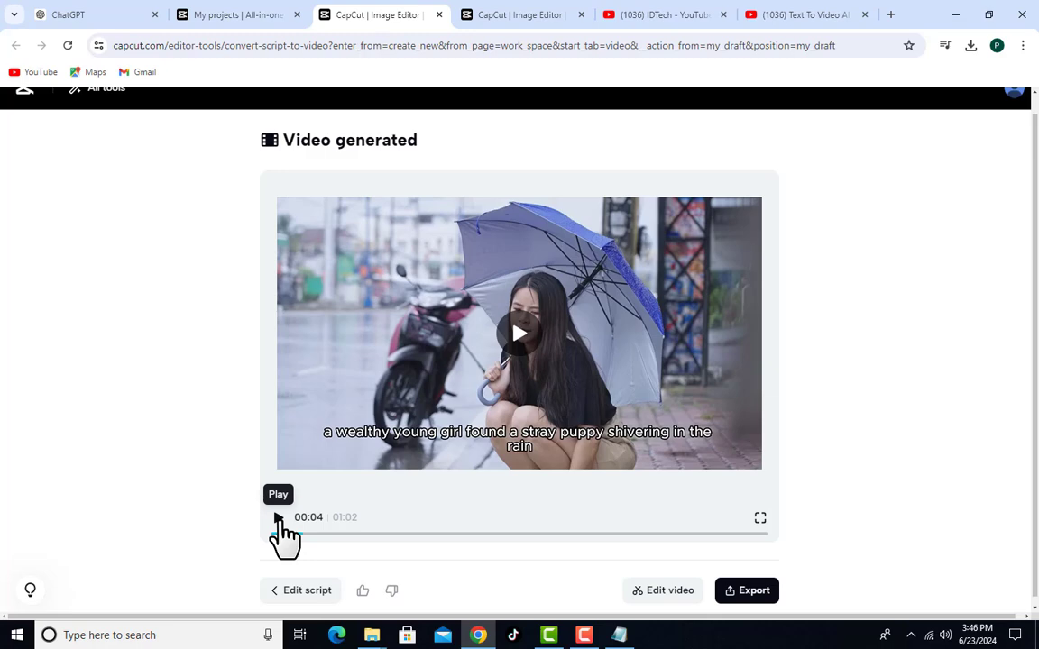
pyautogui.click(278, 520)
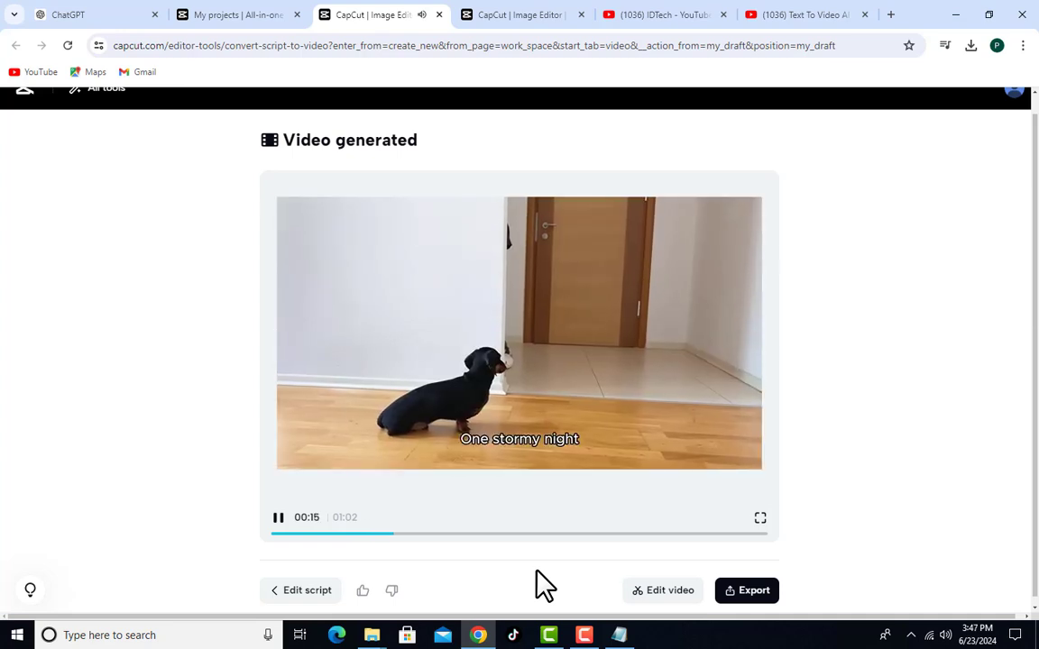
pyautogui.click(528, 527)
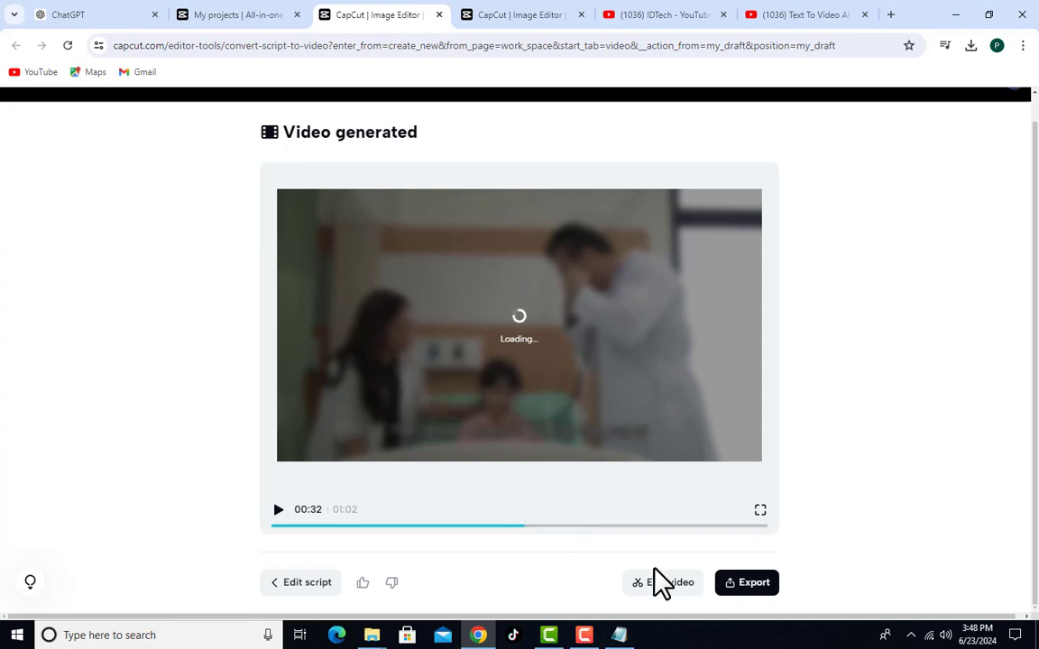
# Open the generated video for editing, select the "In a bustling city" caption, and examine the caption, clip, voiceover and music tracks.
pyautogui.click(675, 591)
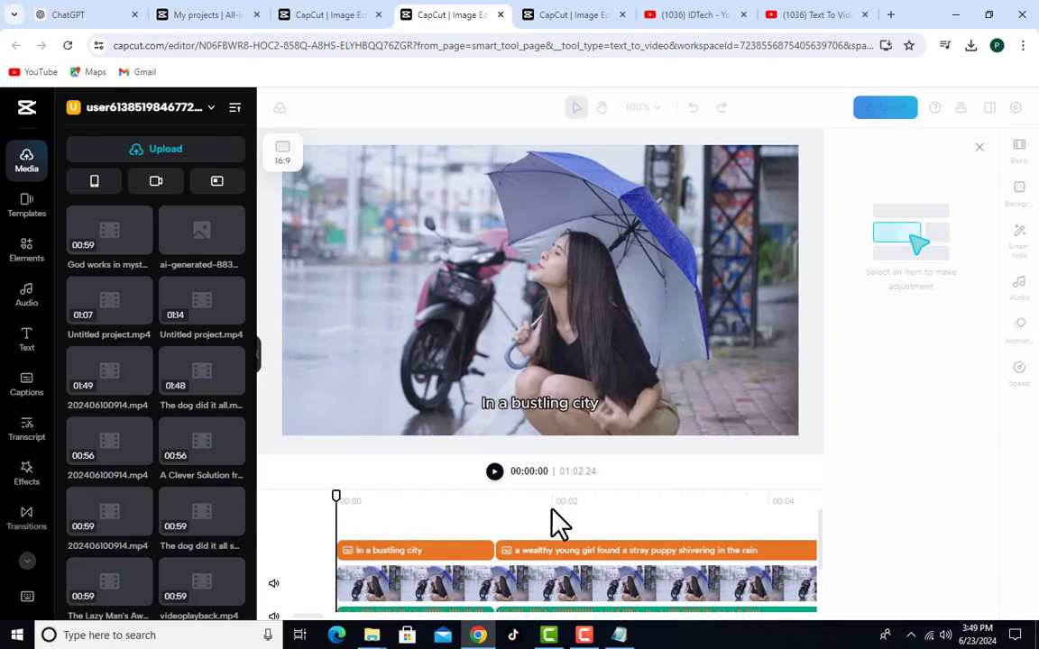
pyautogui.click(435, 555)
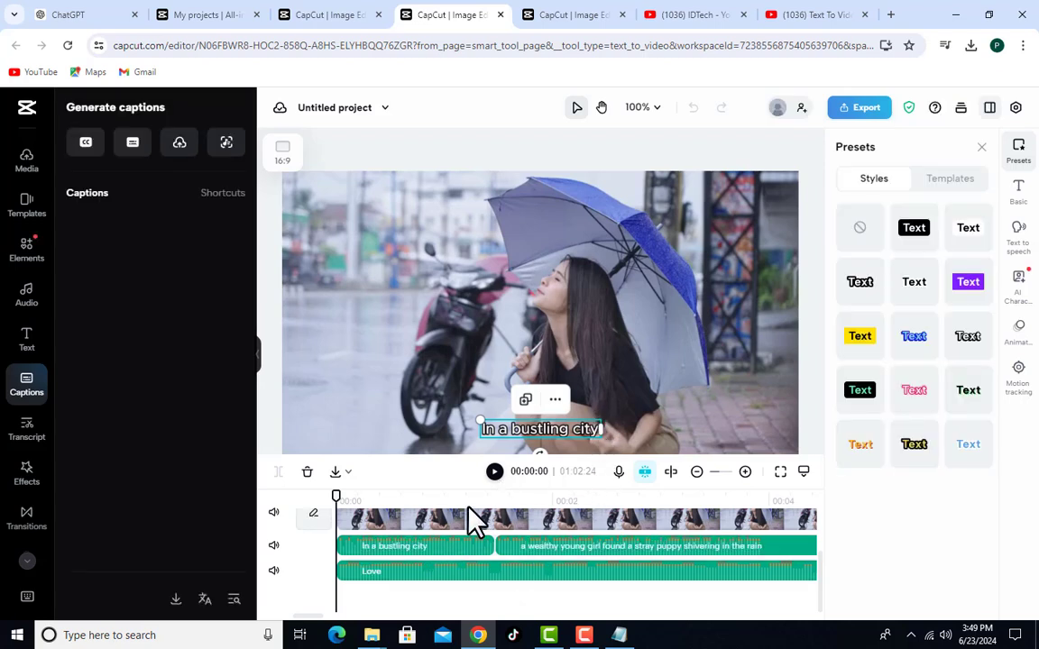
pyautogui.click(635, 538)
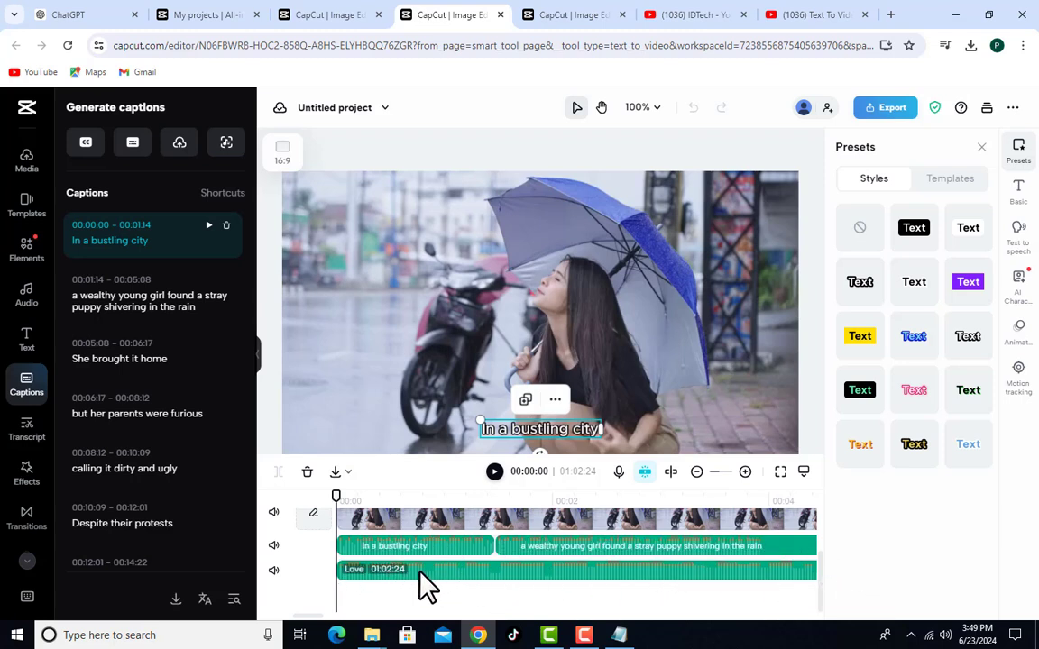
pyautogui.scroll(2, 665, 593)
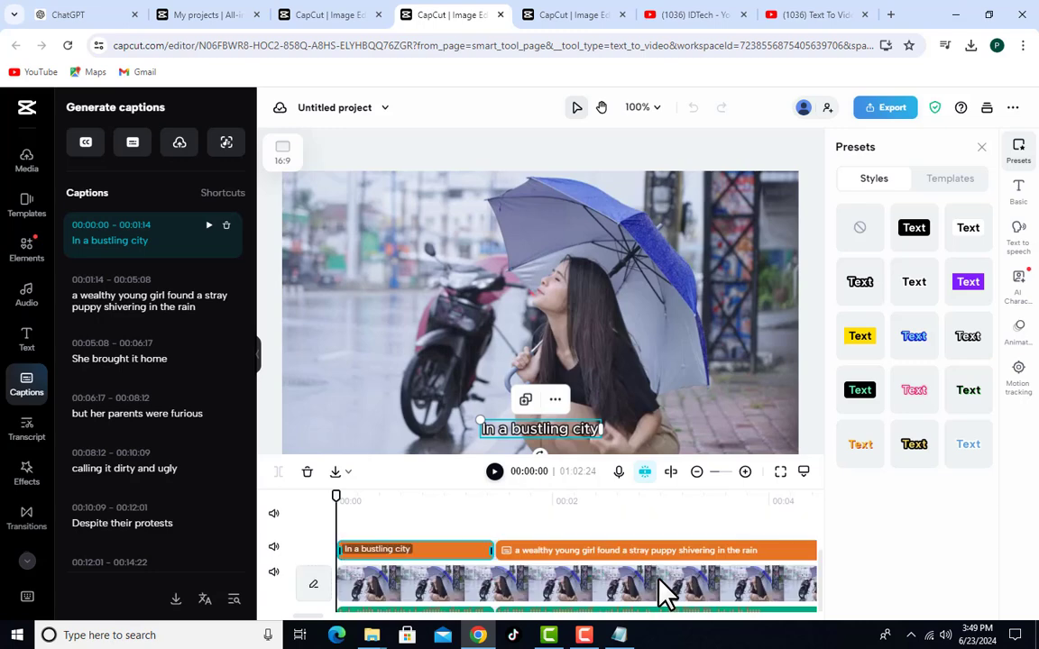
pyautogui.scroll(-1, 629, 581)
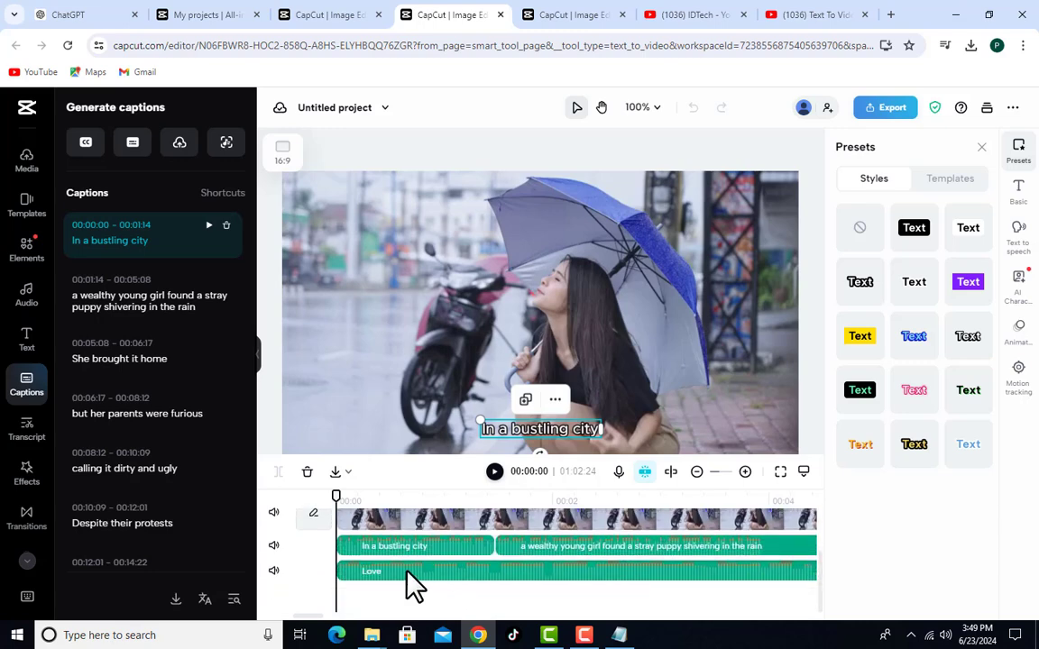
pyautogui.scroll(1, 639, 579)
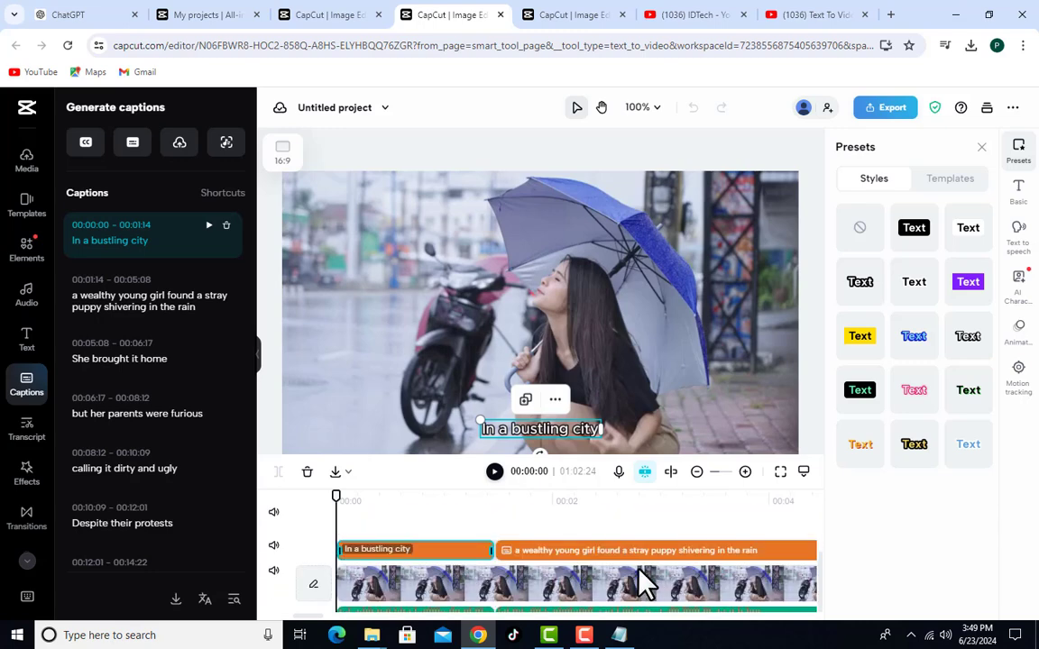
pyautogui.scroll(-1, 469, 571)
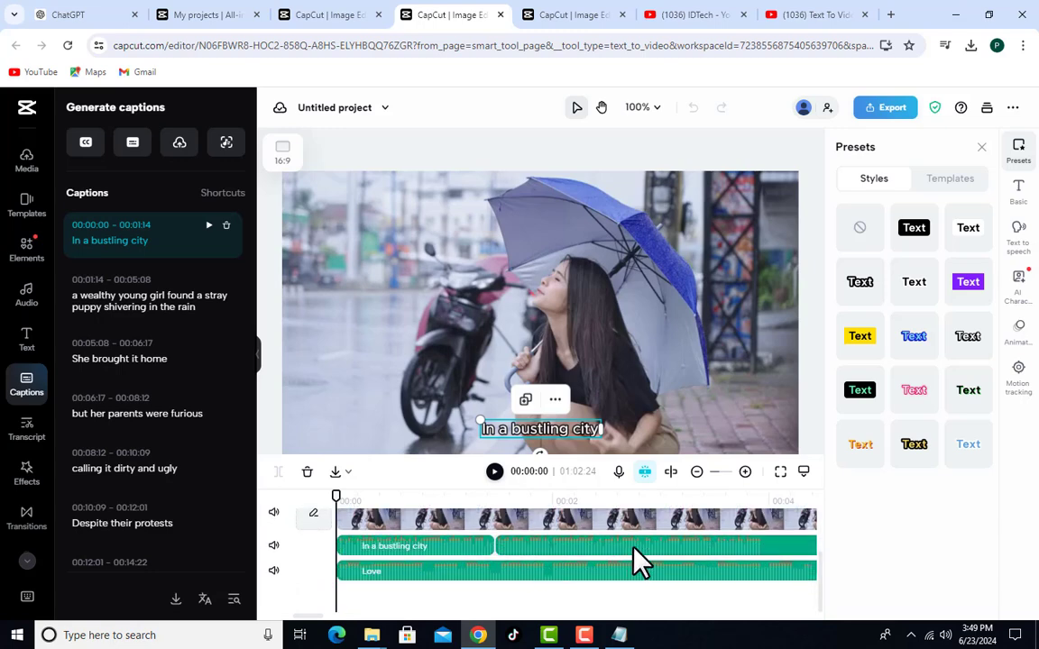
pyautogui.scroll(1, 640, 561)
pyautogui.scroll(-1, 365, 577)
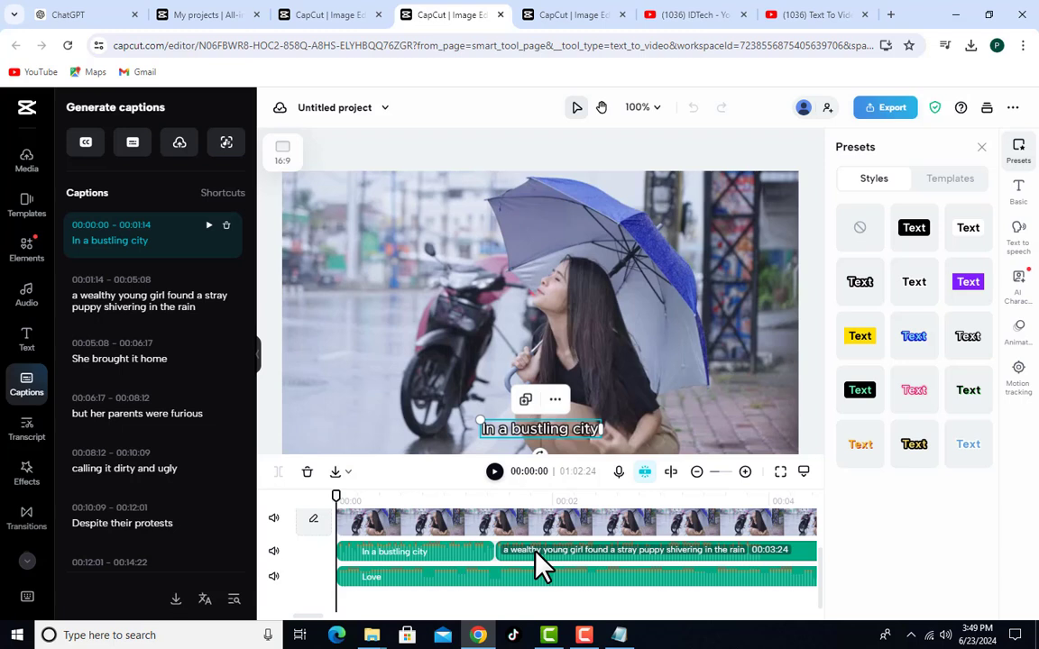
pyautogui.scroll(1, 542, 561)
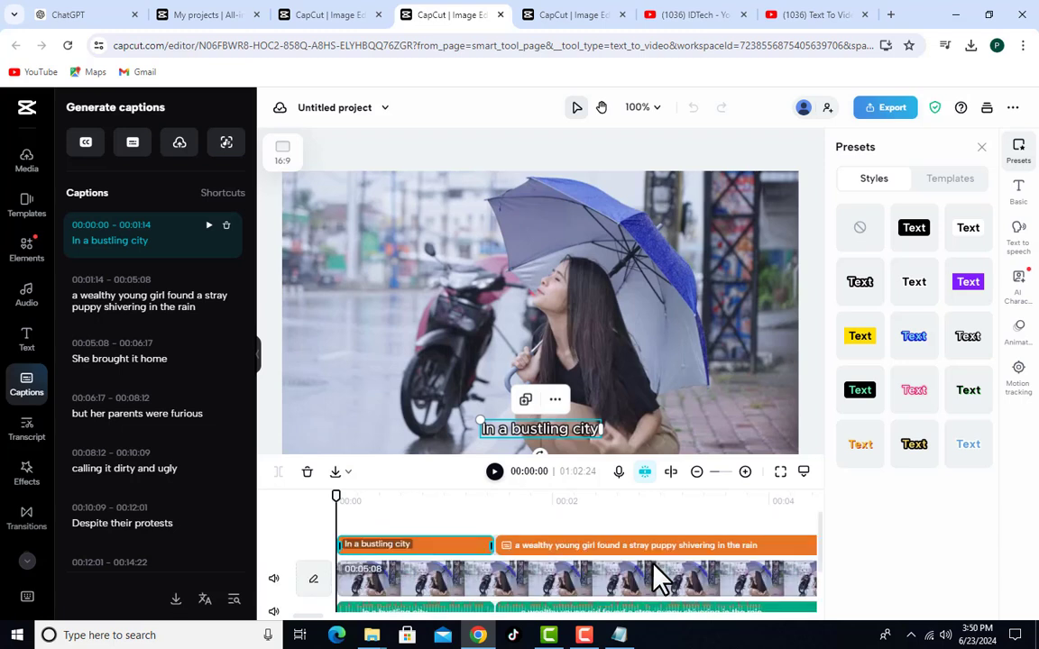
# Open the Pixabay, Pexels and Meta AI websites in new browser tabs as sources of replacement media.
pyautogui.click(891, 16)
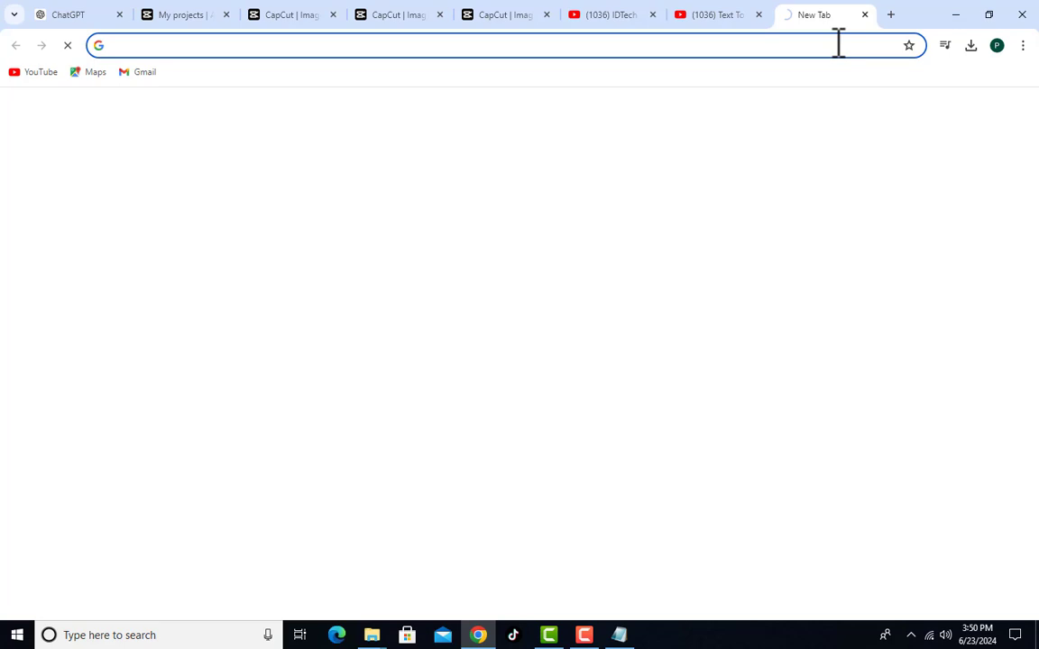
pyautogui.write('pixa')
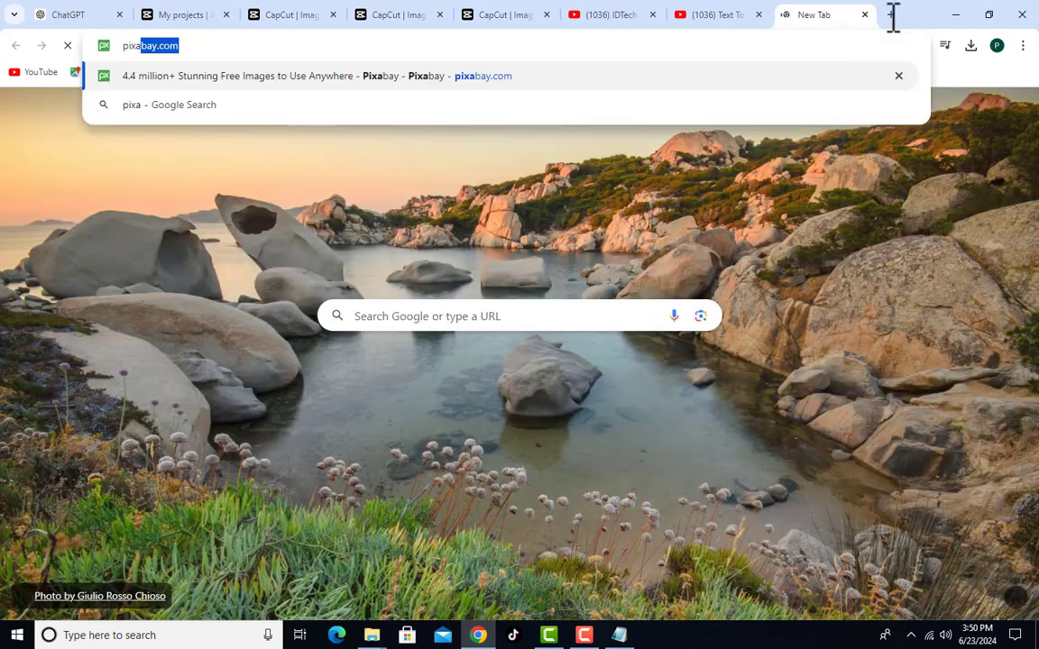
pyautogui.click(891, 15)
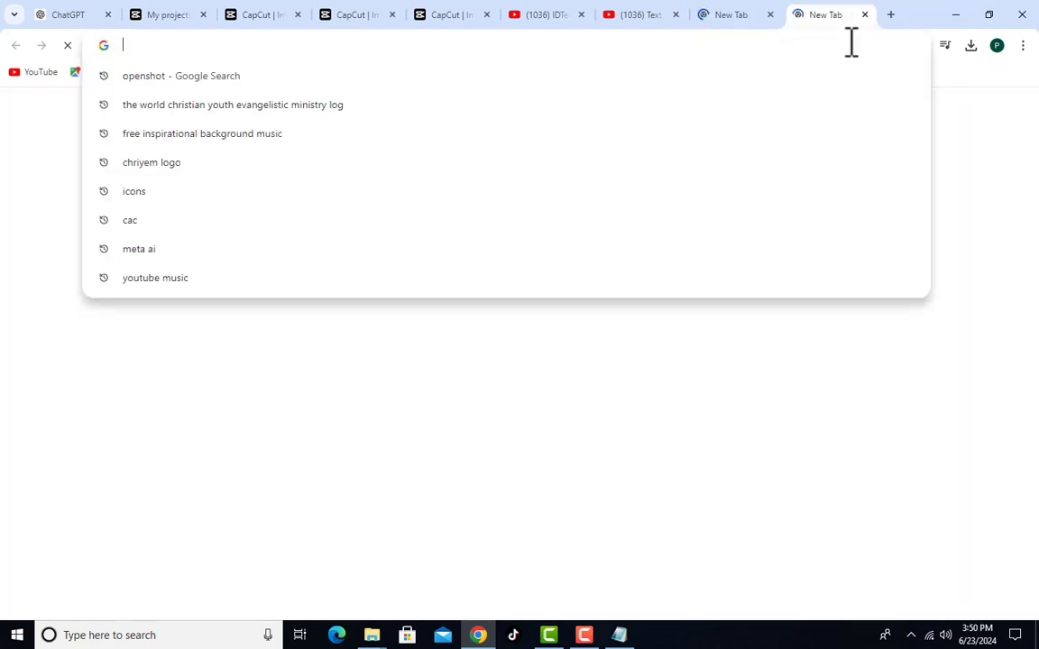
pyautogui.write('pexels')
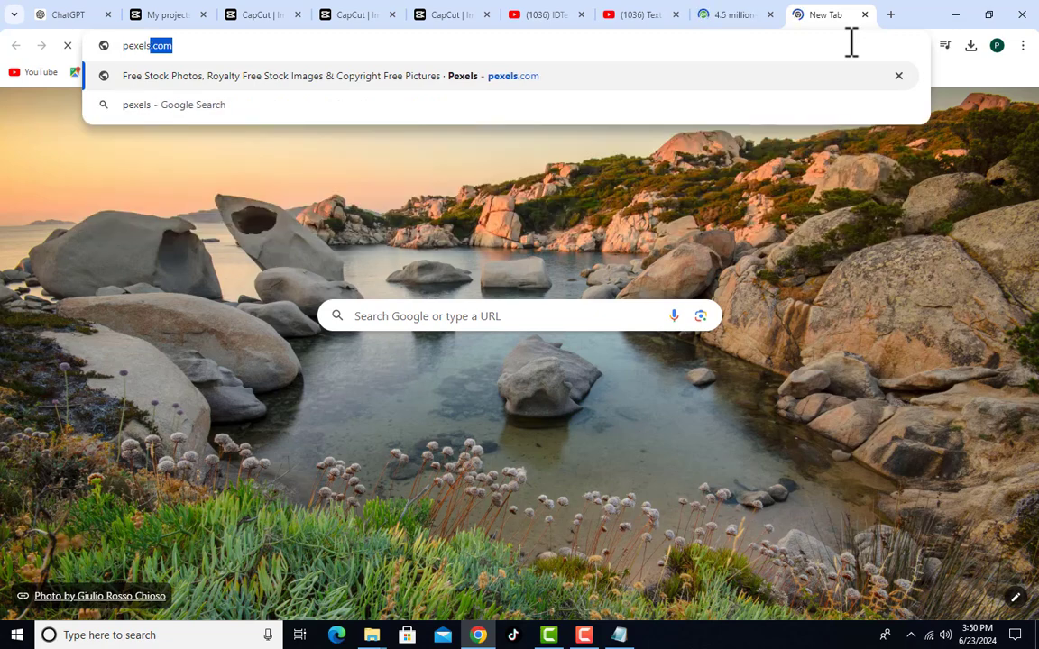
pyautogui.press('Return')
pyautogui.click(735, 15)
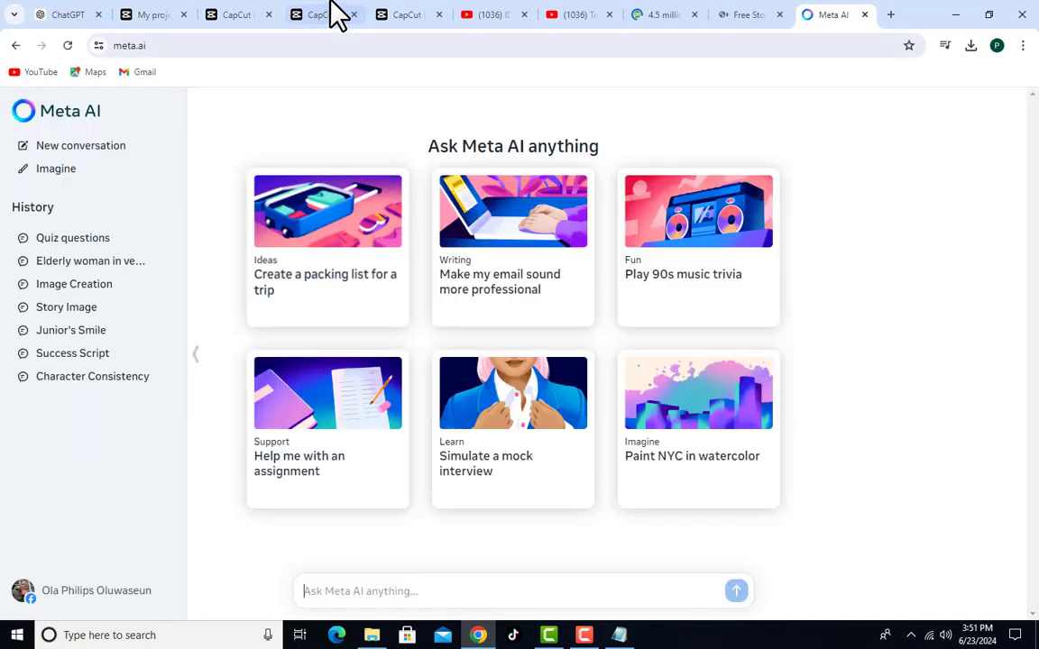
# Return to the CapCut editor, export the video at 720p, recommended quality, 30fps as MP4, and download it.
pyautogui.click(337, 13)
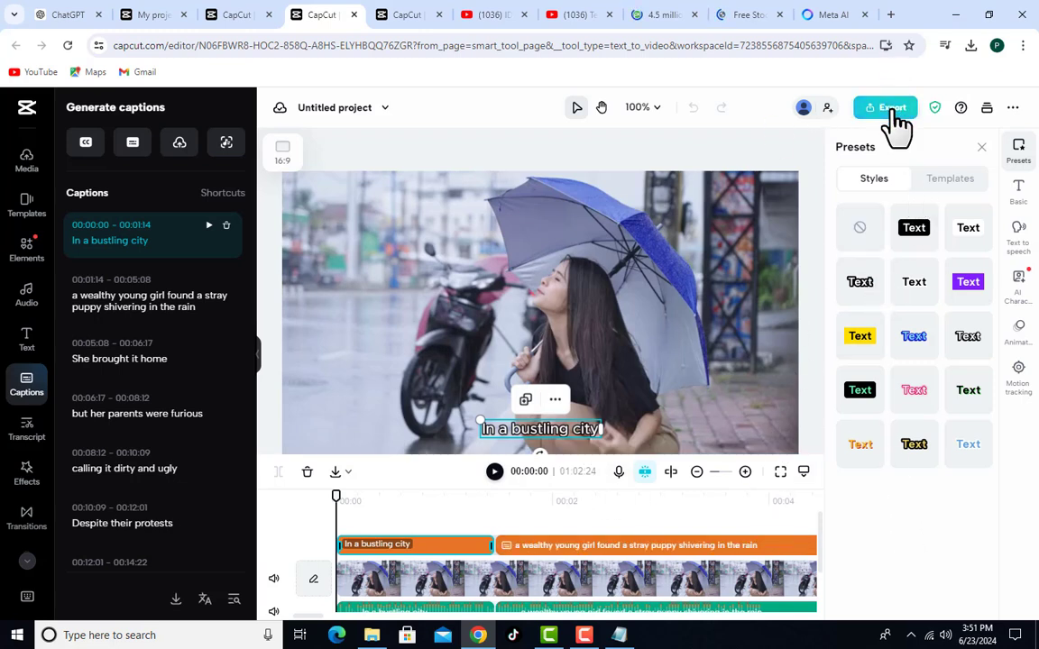
pyautogui.click(889, 108)
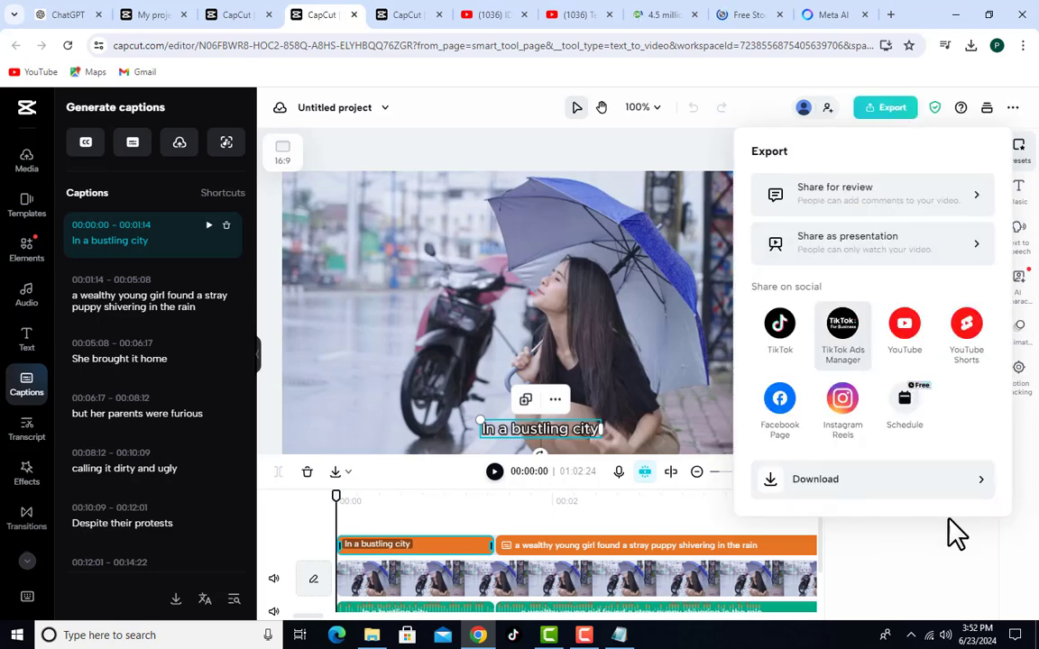
pyautogui.click(839, 492)
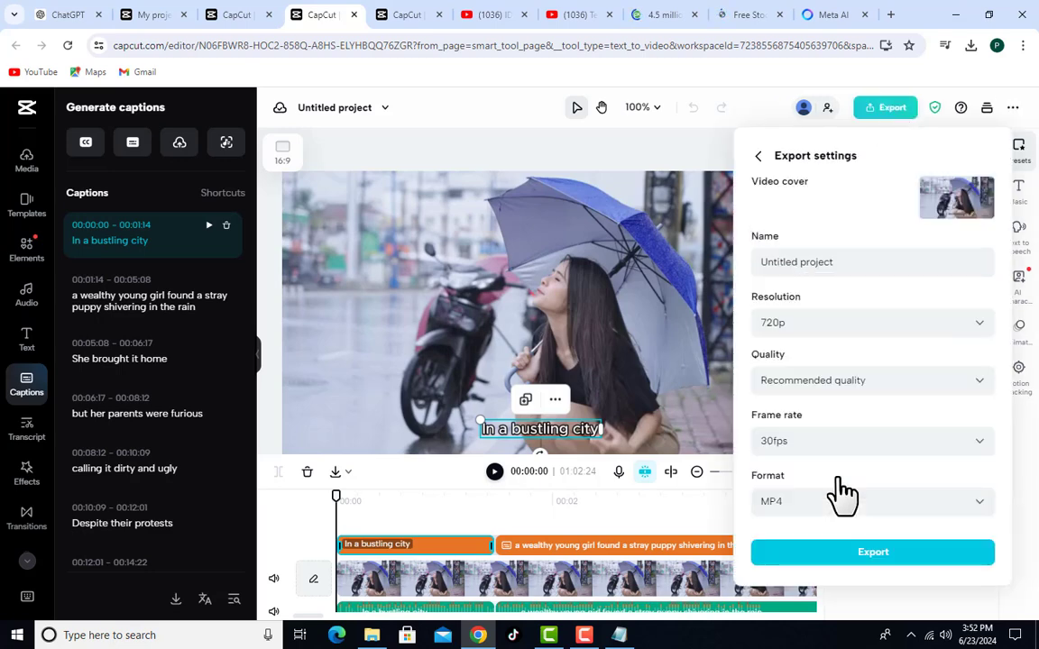
pyautogui.click(882, 557)
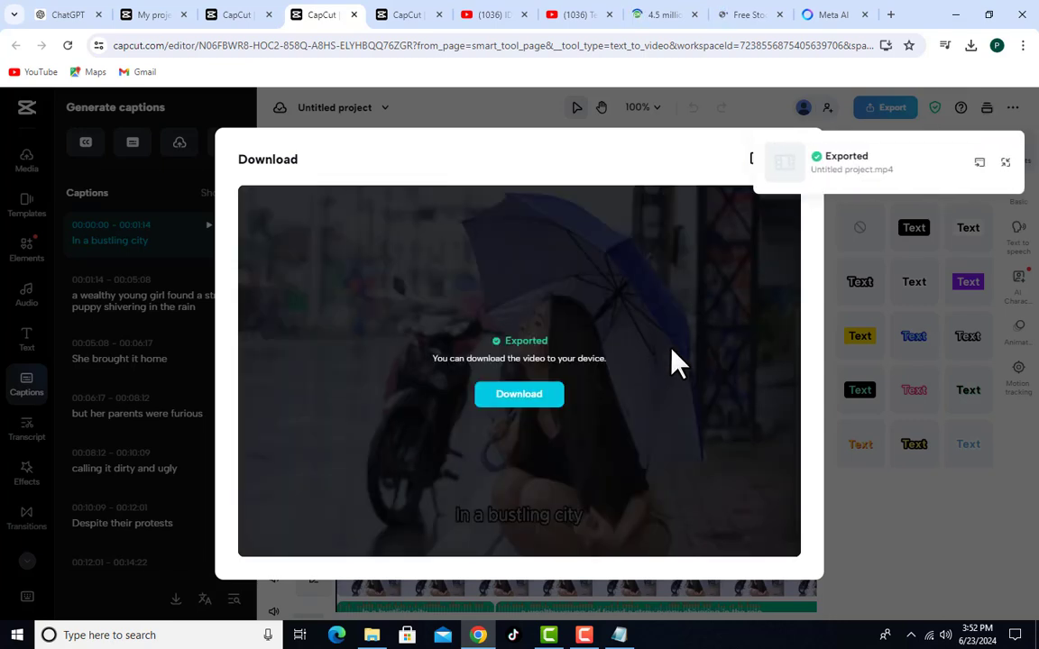
pyautogui.click(520, 394)
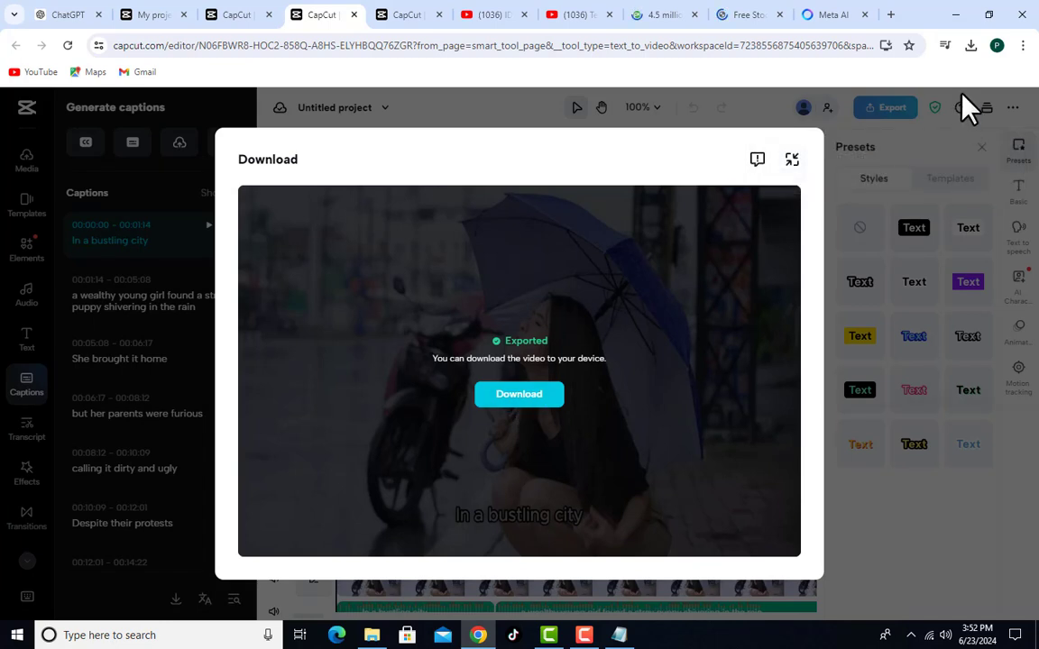
# Start a second download of the exported video and cancel the duplicate Untitled project (2).mp4.
pyautogui.click(971, 45)
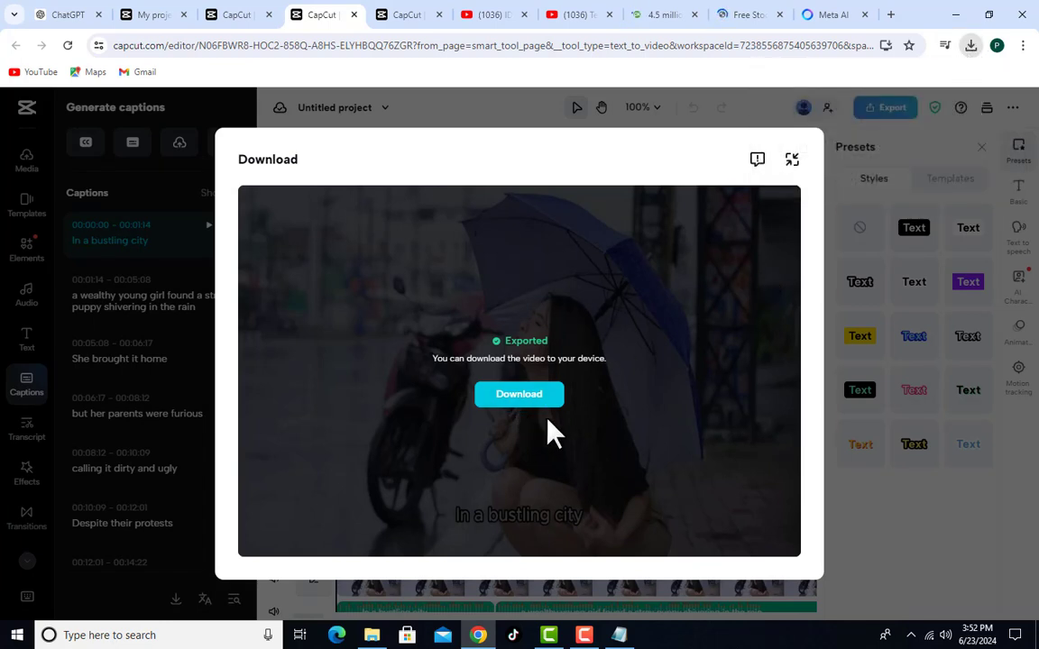
pyautogui.click(519, 397)
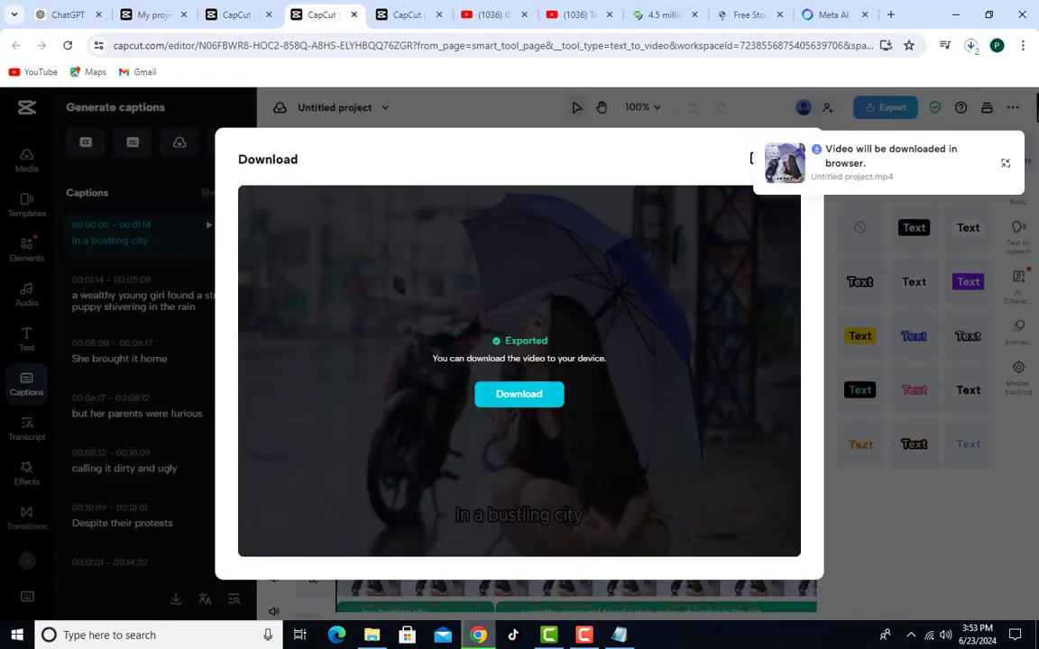
pyautogui.click(970, 46)
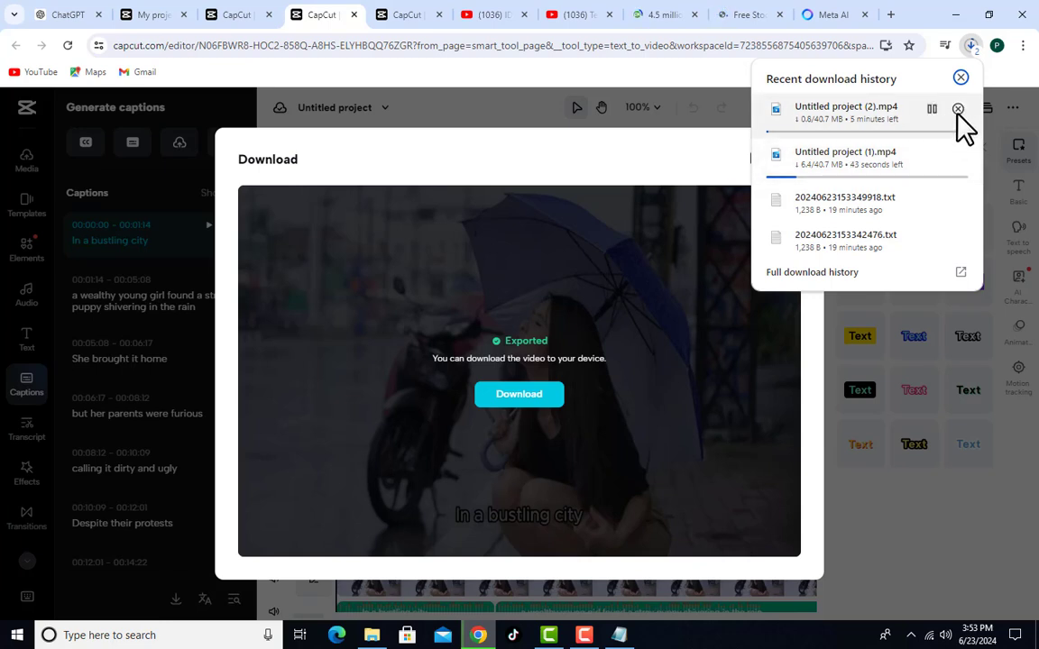
pyautogui.click(958, 110)
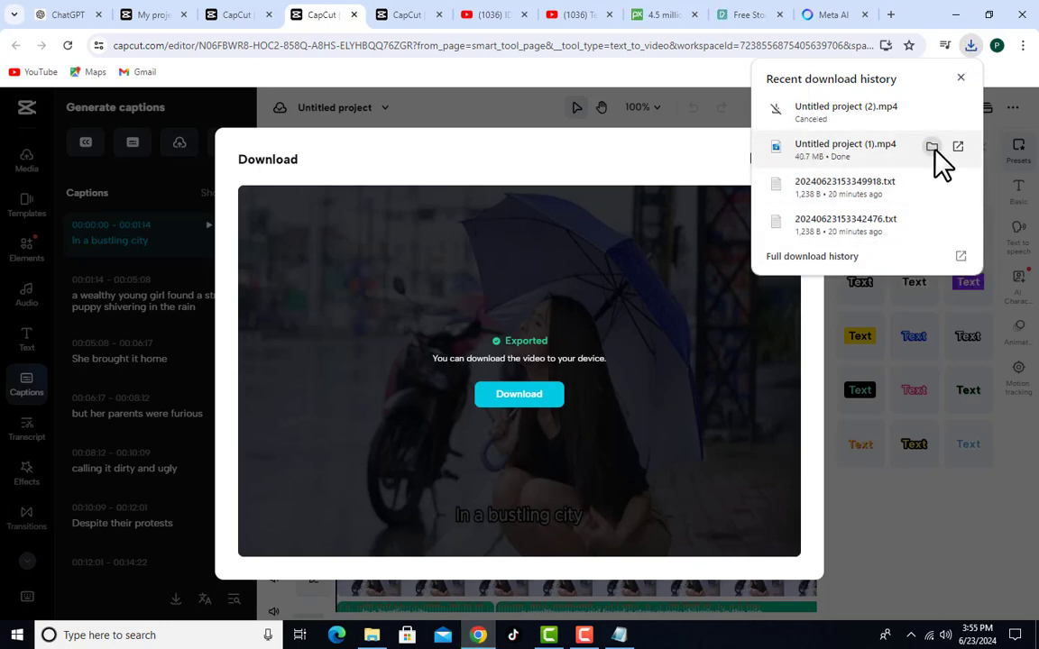
# Show the downloaded Untitled project (1).mp4 in its folder in a maximized File Explorer window.
pyautogui.click(932, 147)
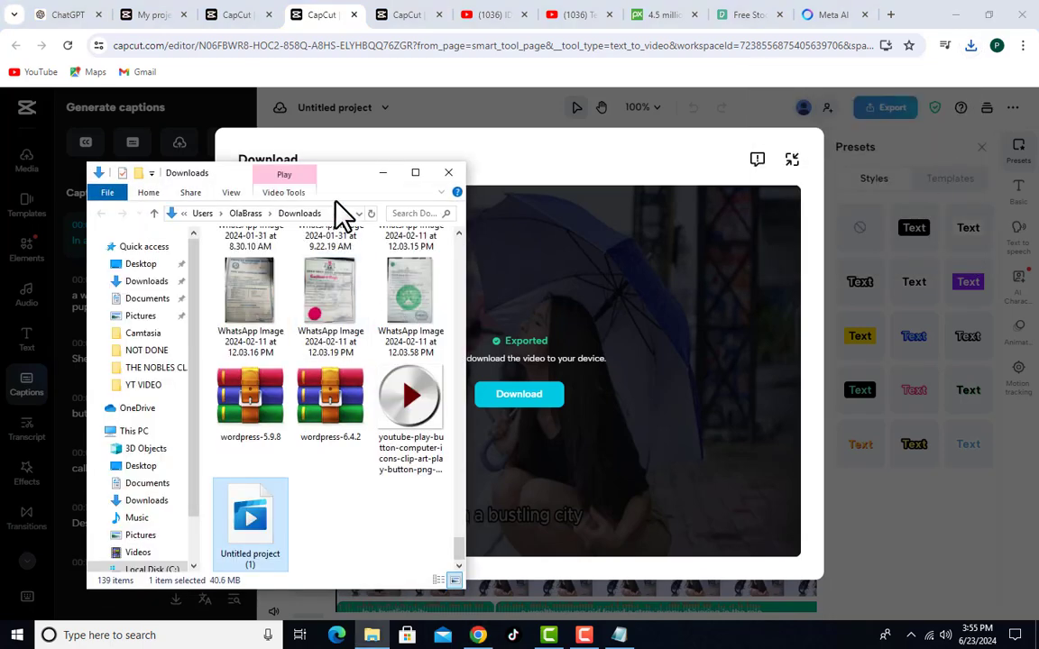
pyautogui.click(415, 173)
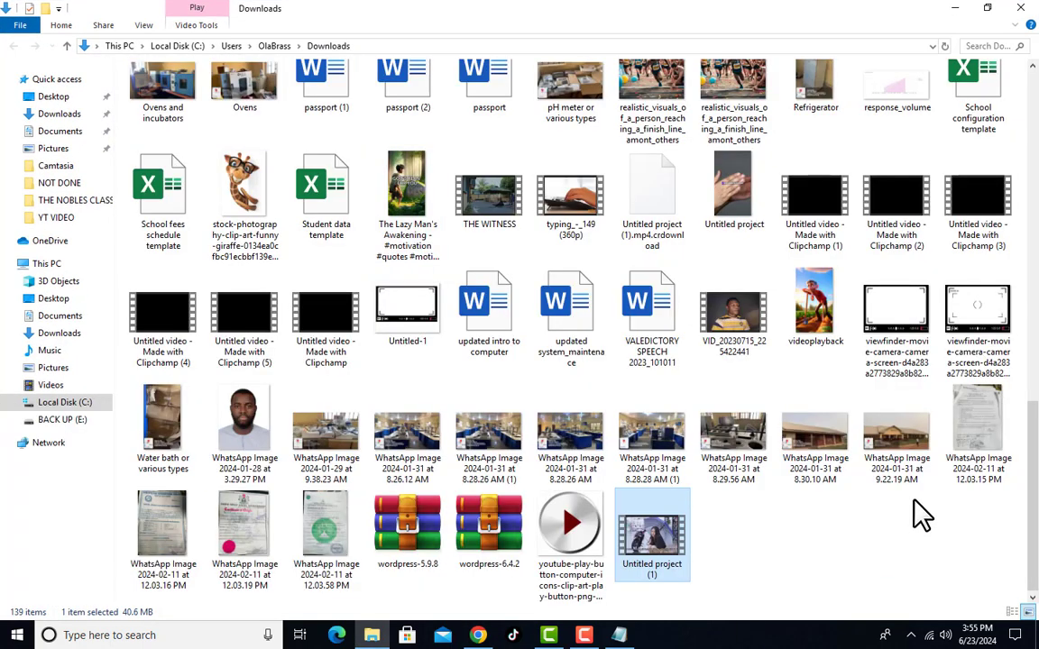